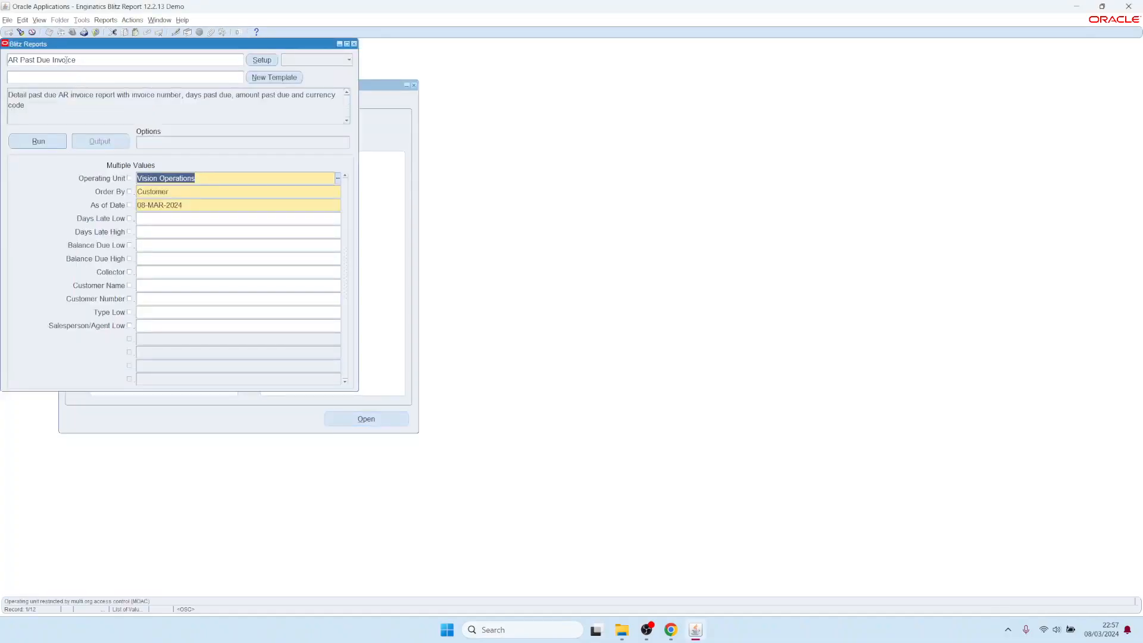
- Run the AR Past Due Invoice report for Vision Operations and look through the invoice rows in its Excel output
click(43, 144)
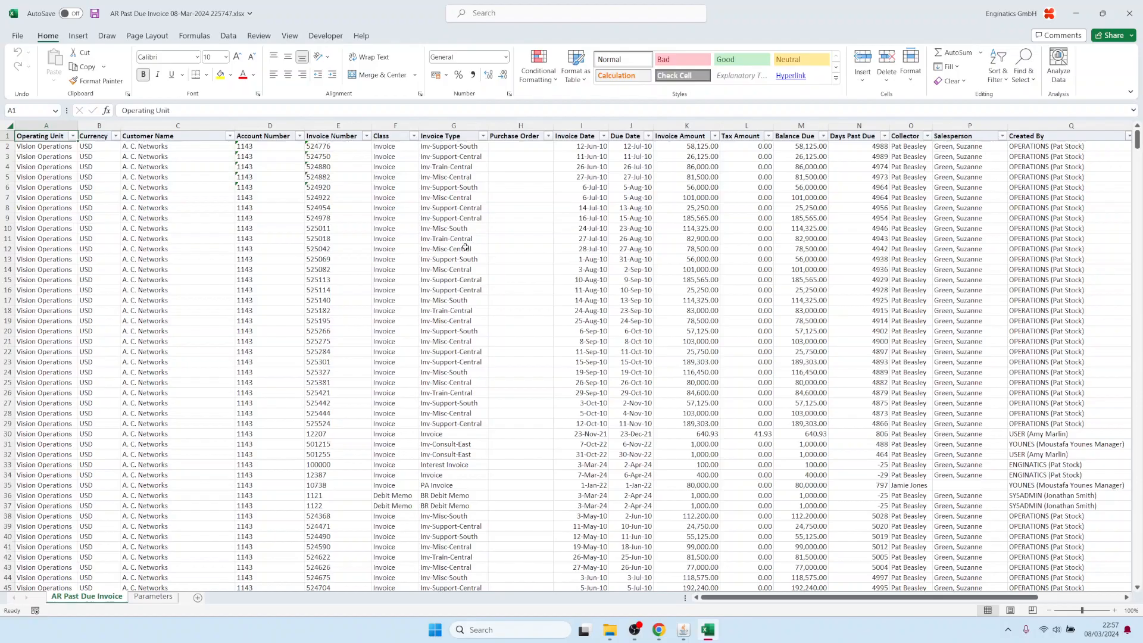
click(483, 136)
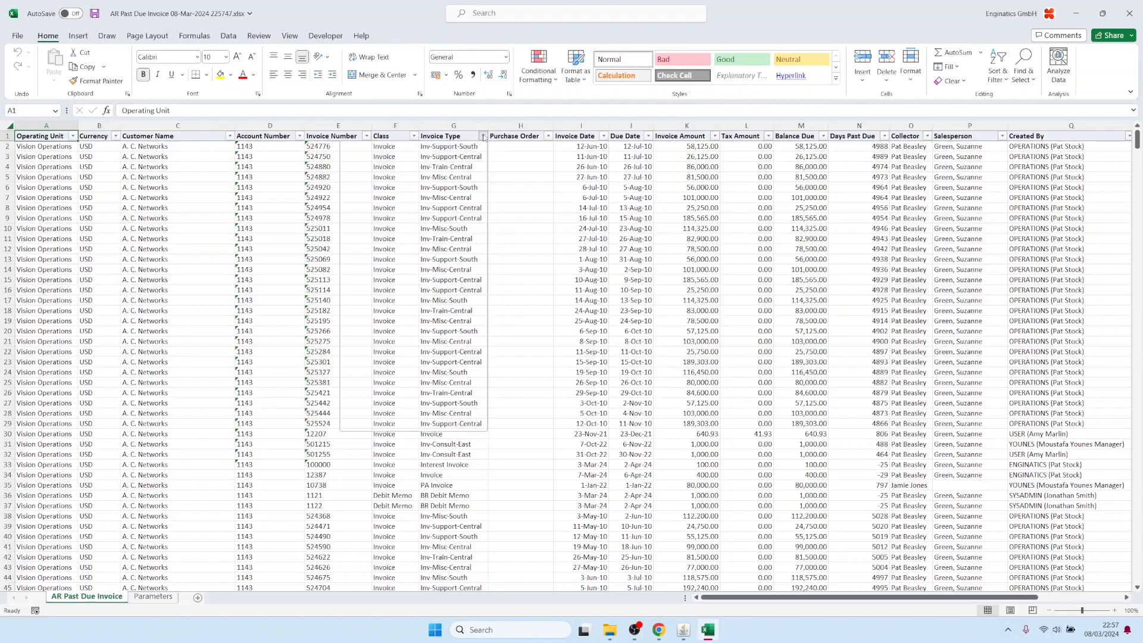
click(643, 339)
scroll(643, 338, down, 14)
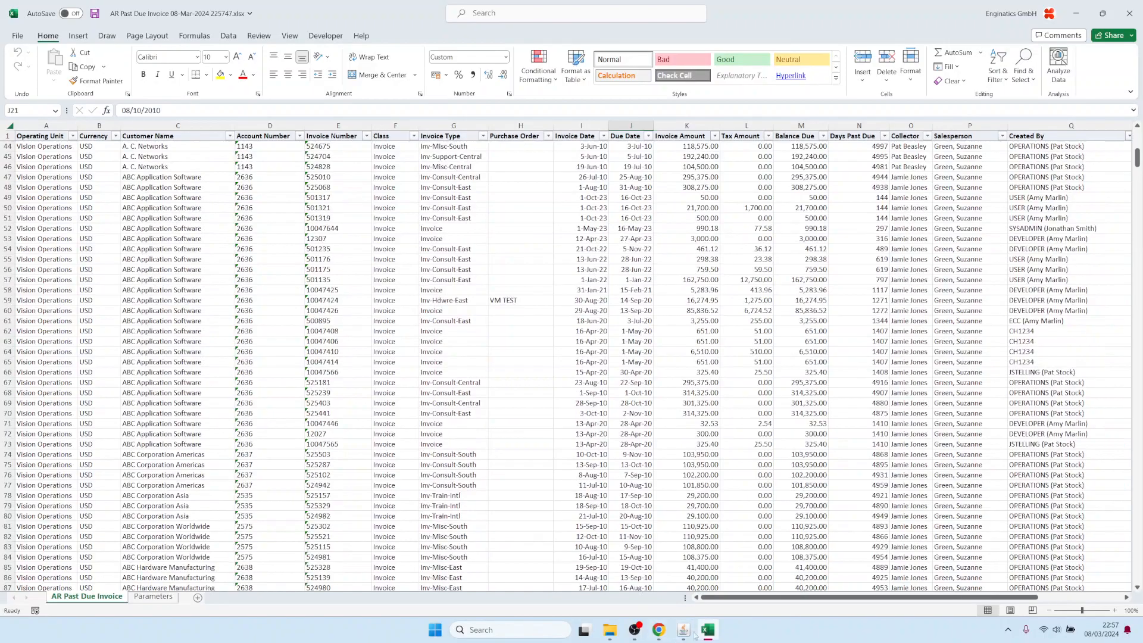
- Switch back to Oracle Applications and create a report template displaying only the columns from Operating Unit through Invoice Amount
click(684, 630)
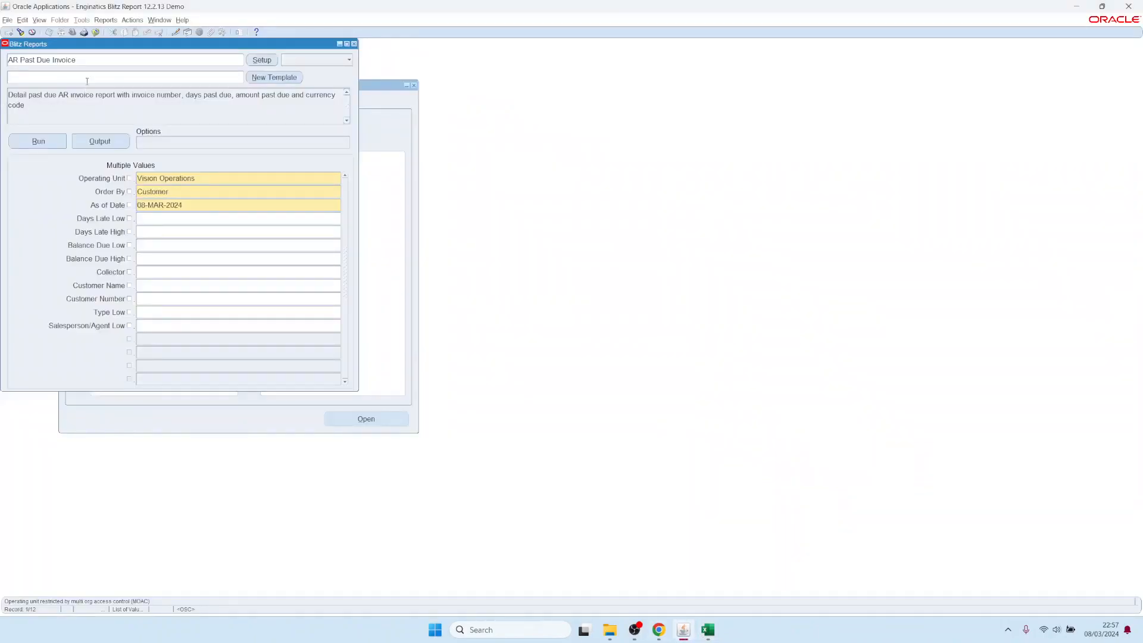
click(274, 77)
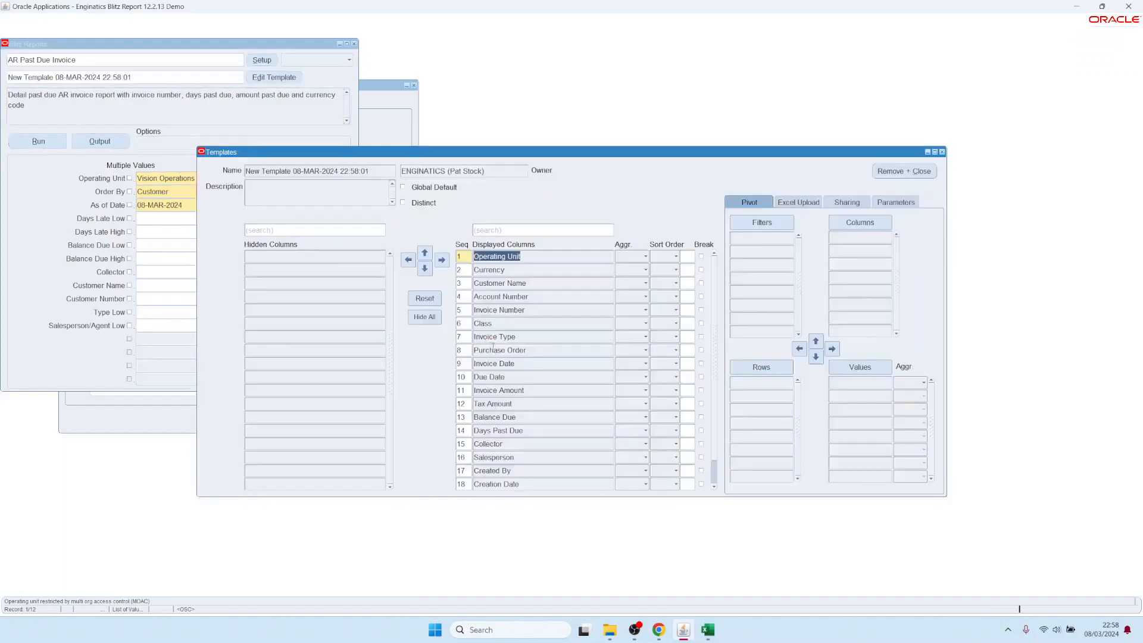
click(425, 317)
shift+click(268, 390)
click(441, 260)
- Move the Class, Invoice Type and Invoice Date columns up to directly follow Customer Name, and run the report
click(494, 323)
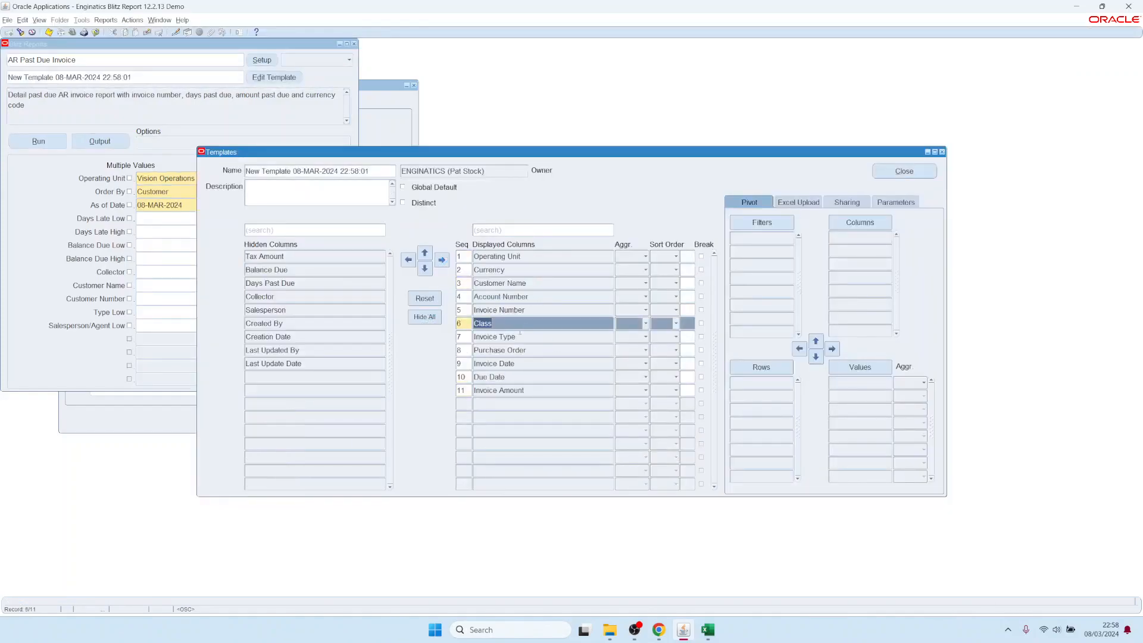
shift+click(494, 336)
ctrl+click(495, 363)
click(425, 253)
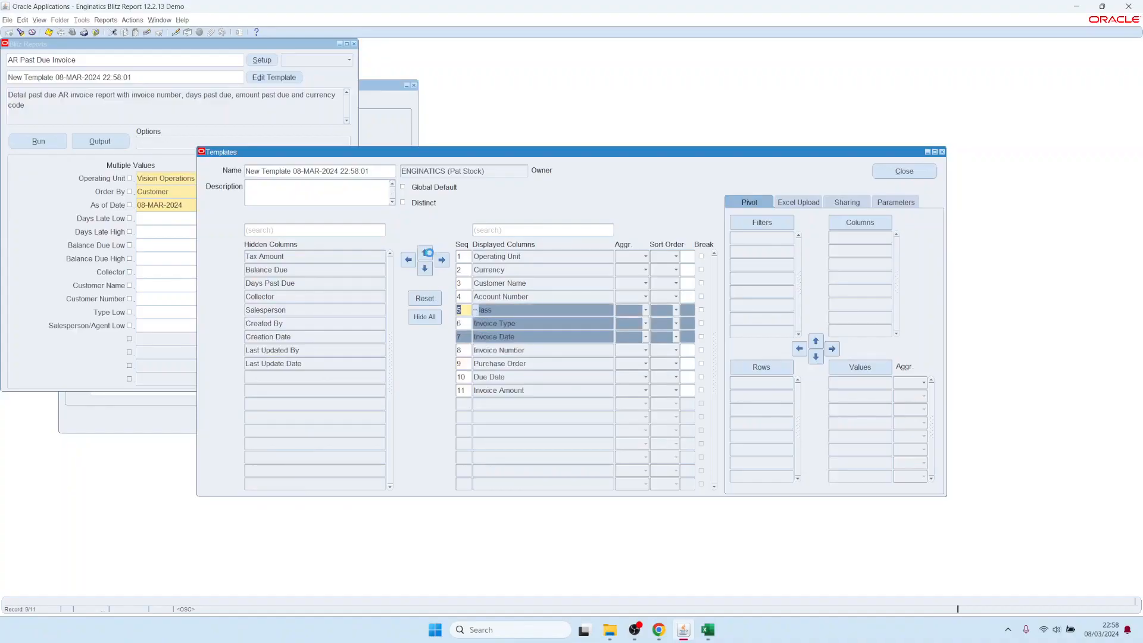
click(425, 252)
click(38, 145)
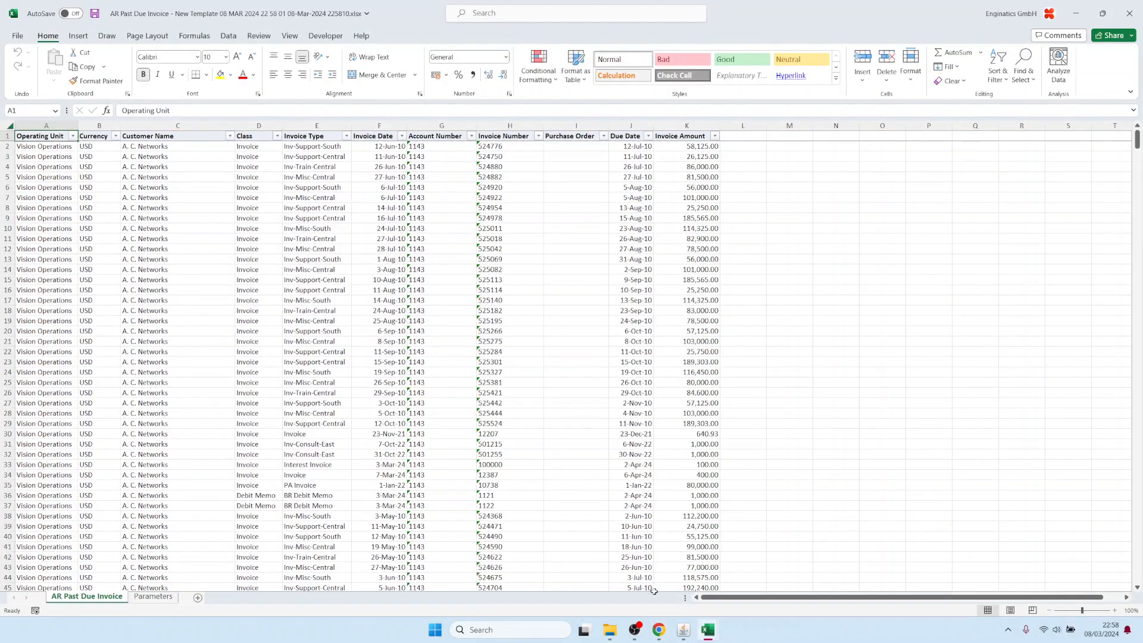
- Reset the template's displayed columns and set up a pivot with Class and Invoice Type as rows and Currency as column
click(685, 631)
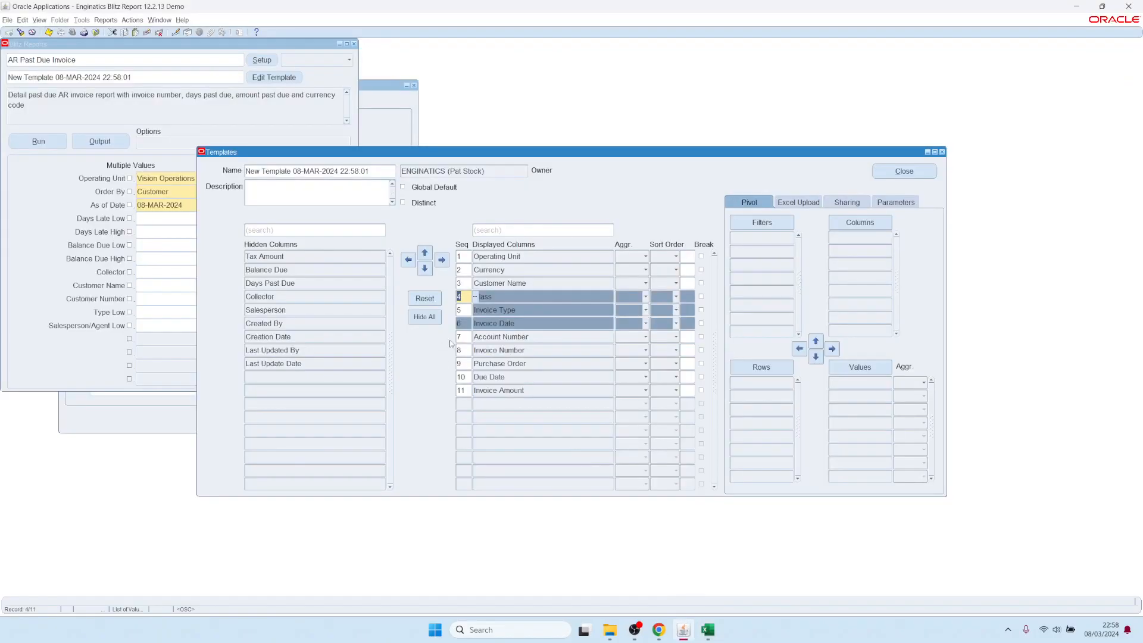
click(424, 297)
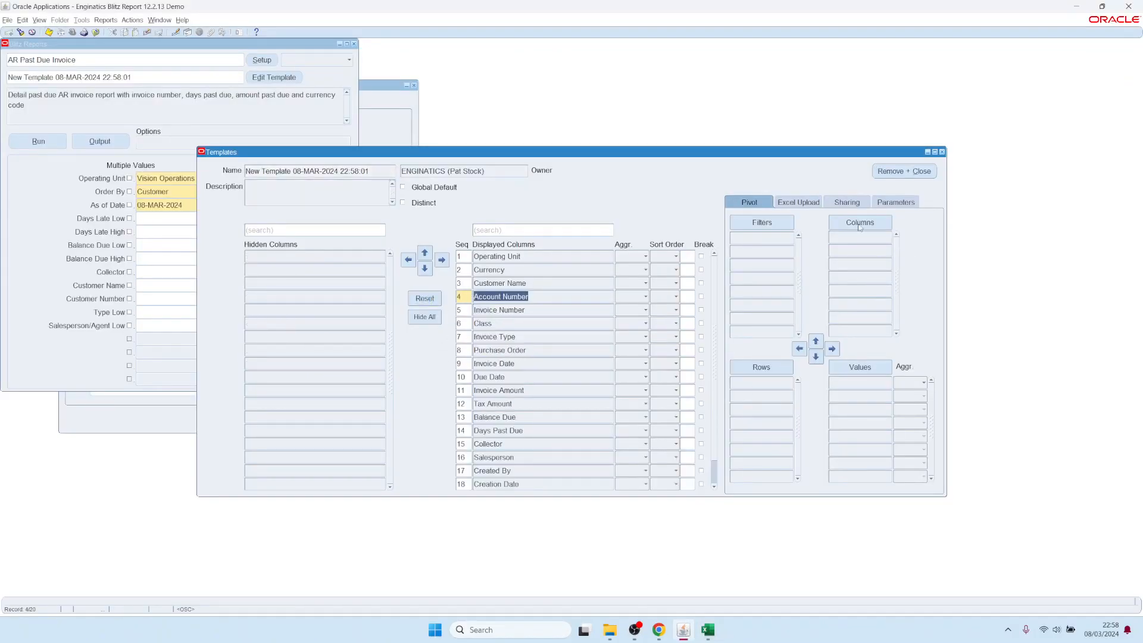
click(497, 322)
shift+click(497, 337)
click(761, 367)
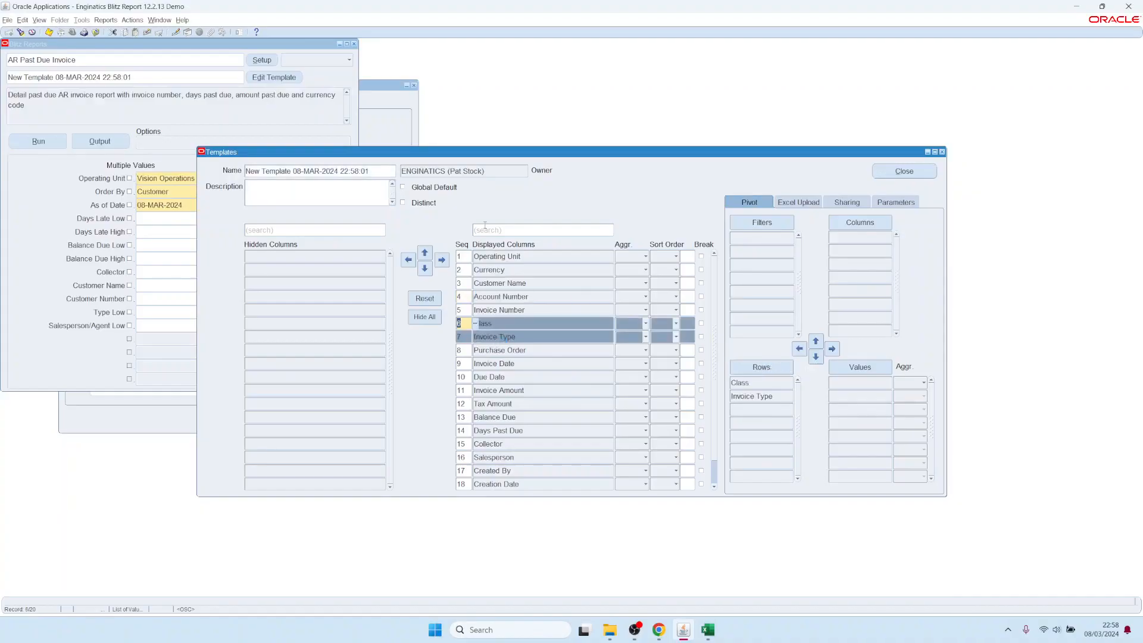
click(513, 271)
click(856, 222)
- Find the amount columns, add Invoice Amount and Tax Amount as pivot values, and run the report
click(504, 231)
text(amoun)
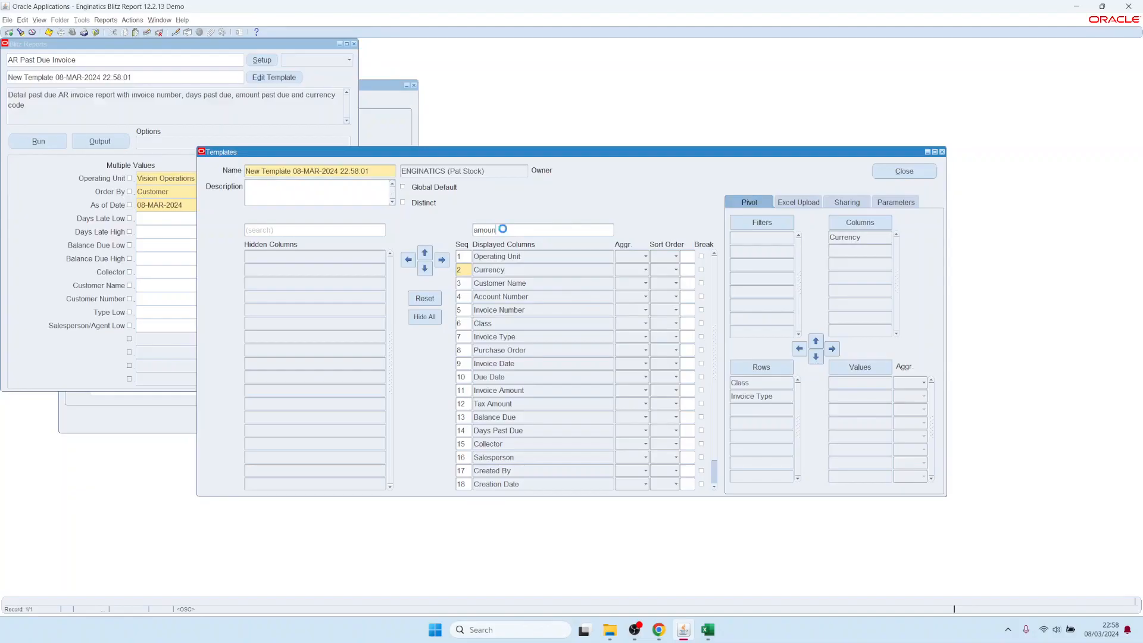
click(495, 257)
shift+click(497, 269)
click(860, 367)
click(40, 142)
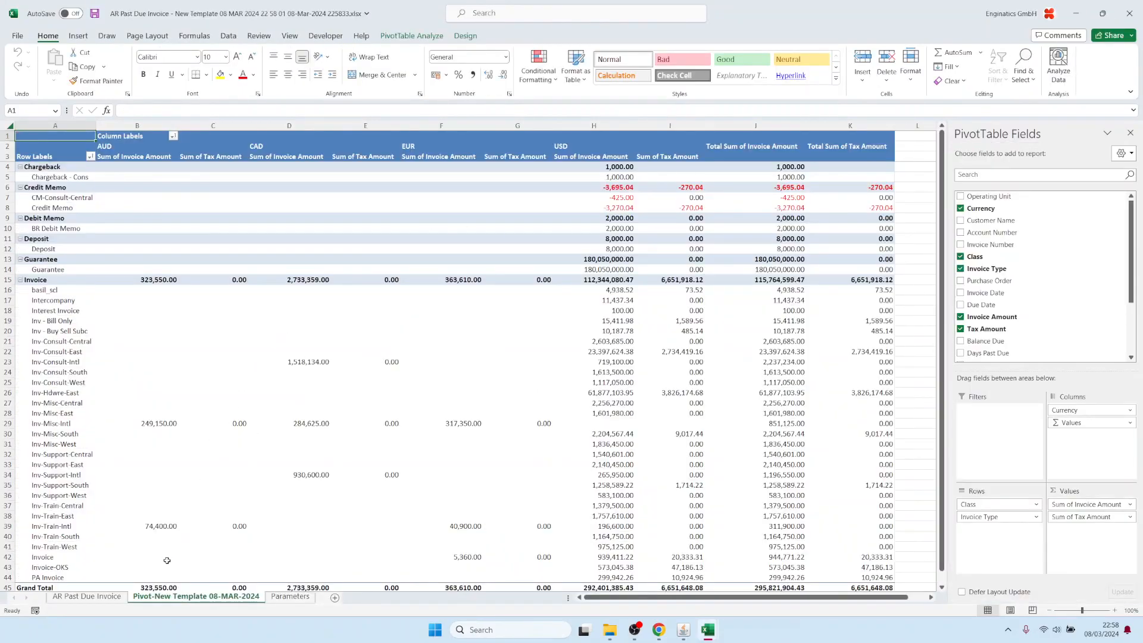
- Check the AR Past Due Invoice data sheet and remove Currency from the columns of the generated PivotTable
click(105, 600)
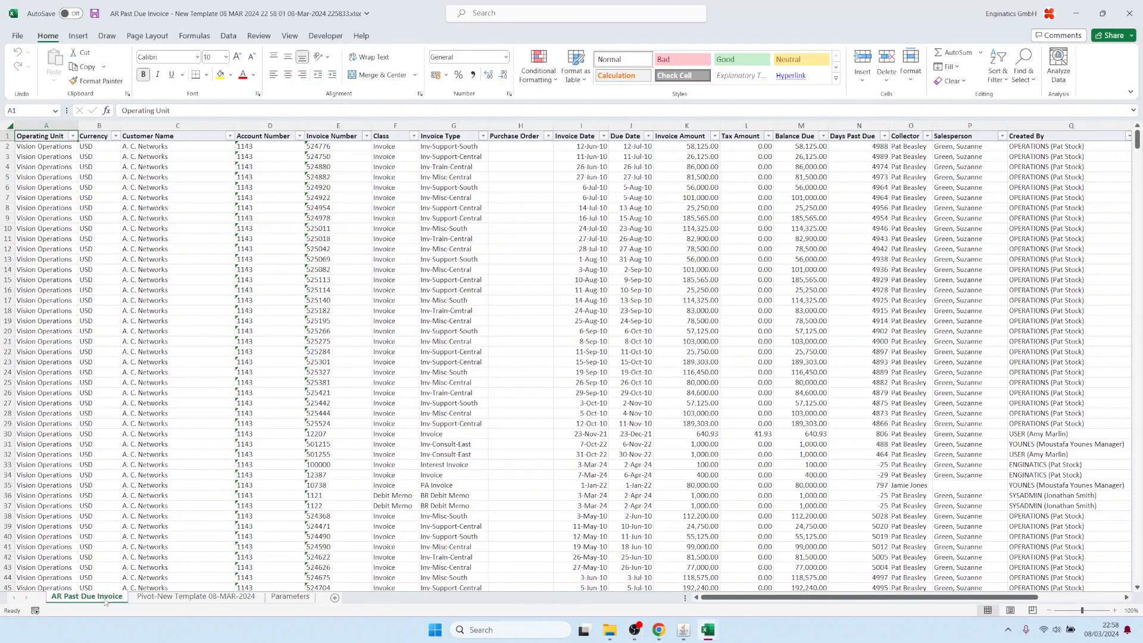
click(143, 598)
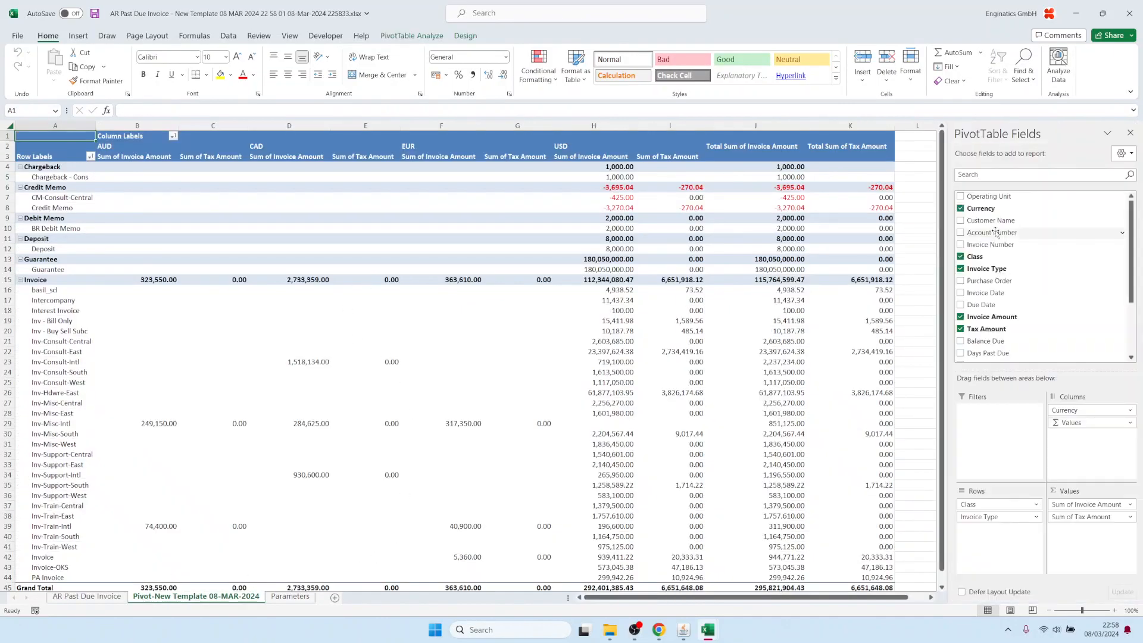
drag(1064, 410, 557, 309)
- Insert a pie PivotChart from the PivotTable and place it beside the top of the table
click(79, 37)
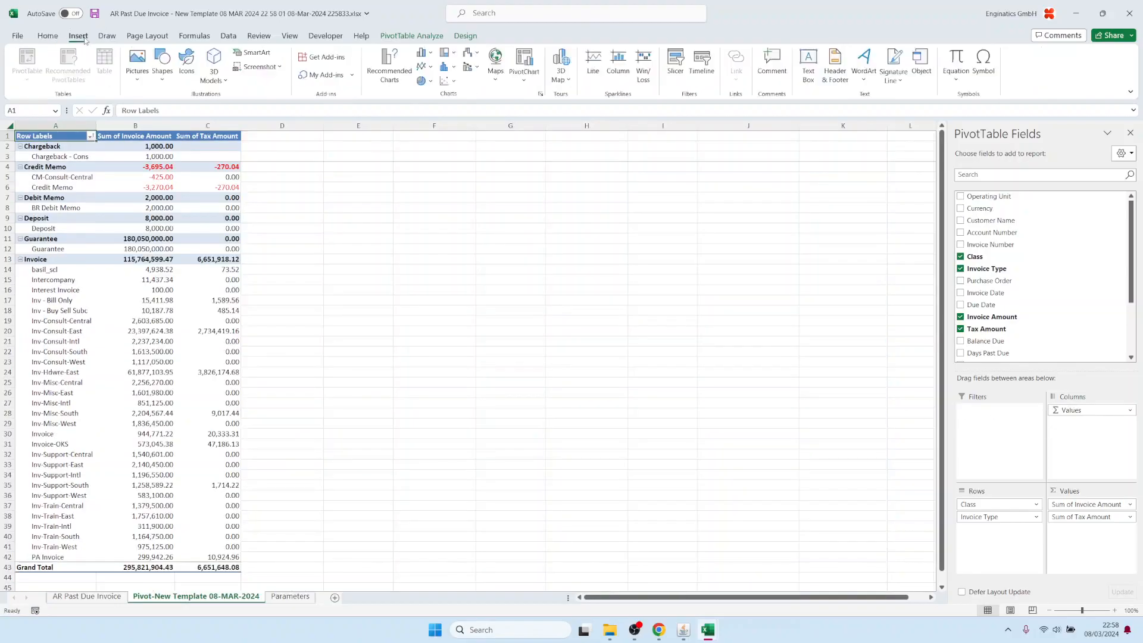
click(523, 61)
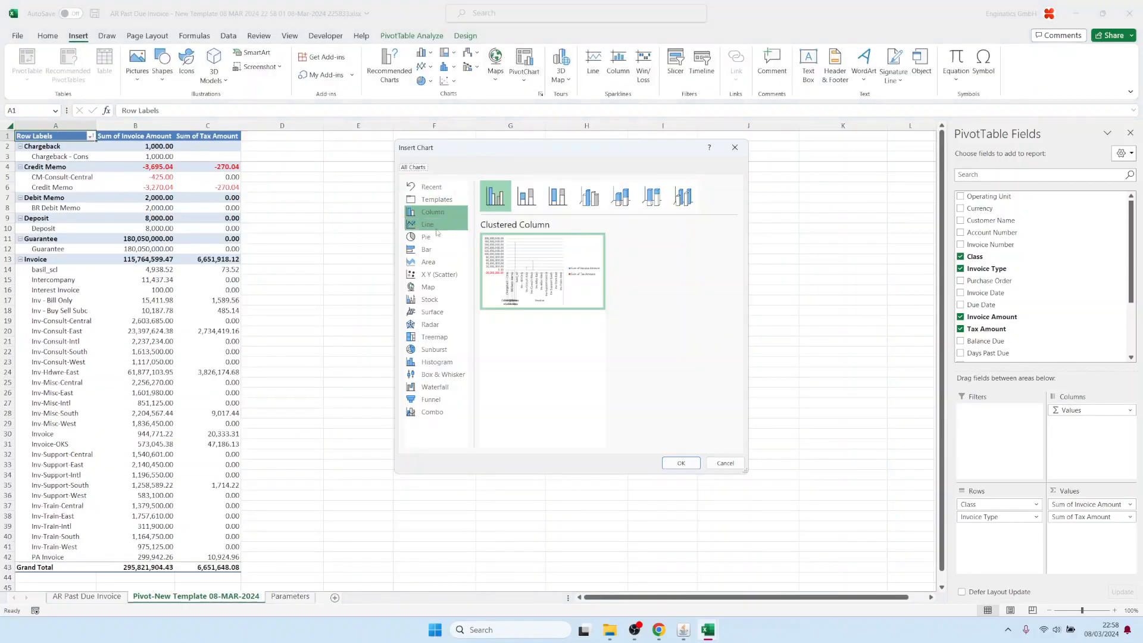
click(426, 237)
click(679, 465)
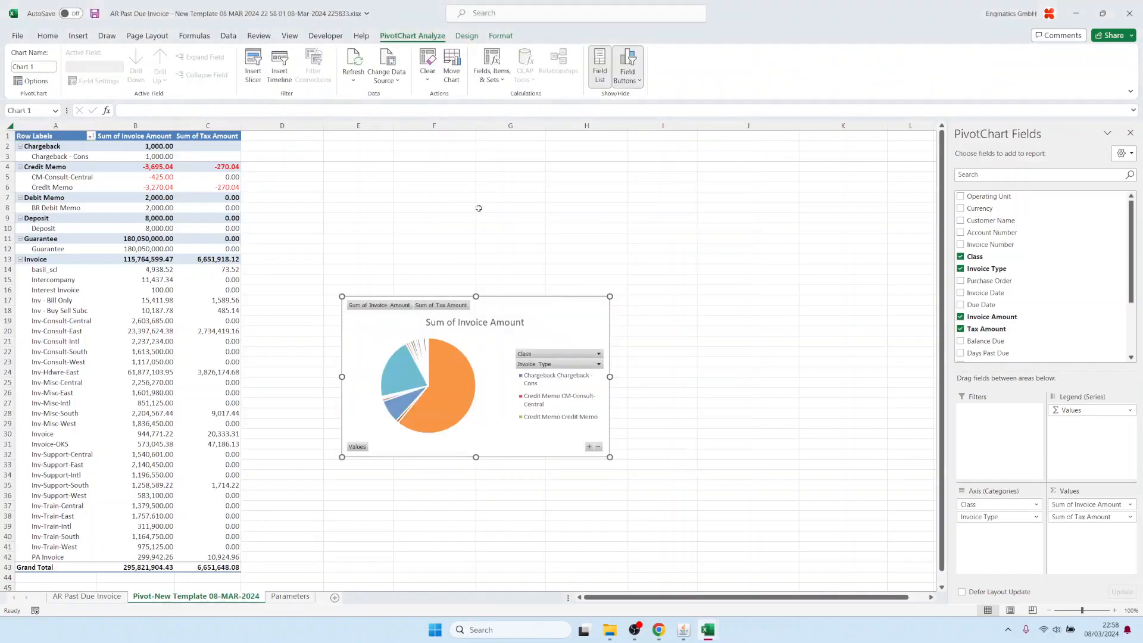
drag(509, 300, 428, 153)
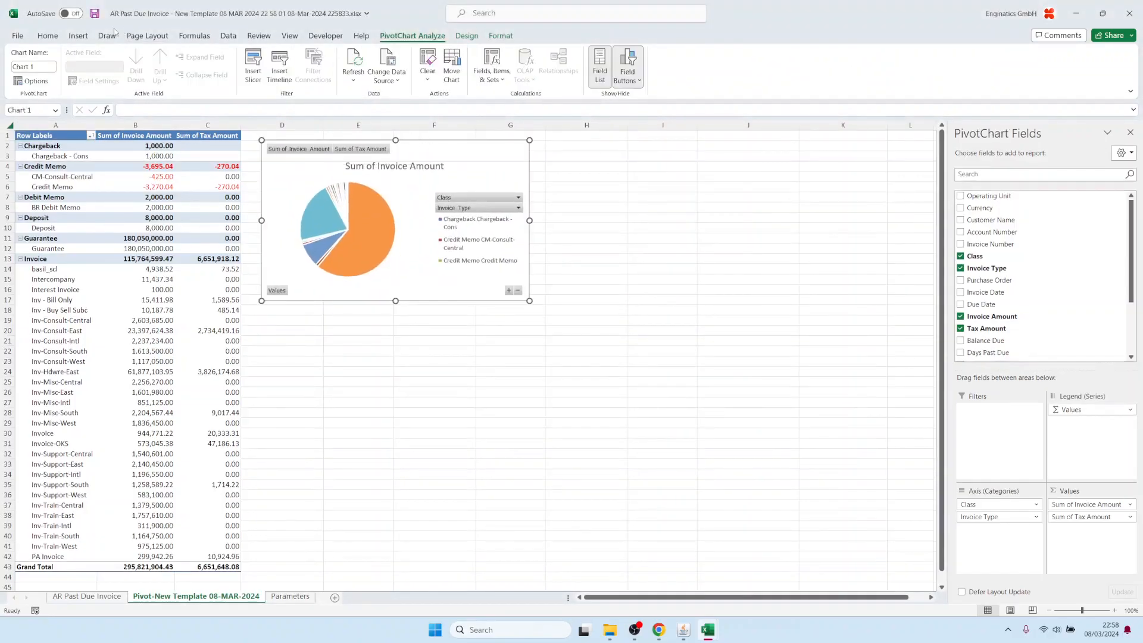
- Insert a Currency slicer and place it below the pie chart
click(78, 36)
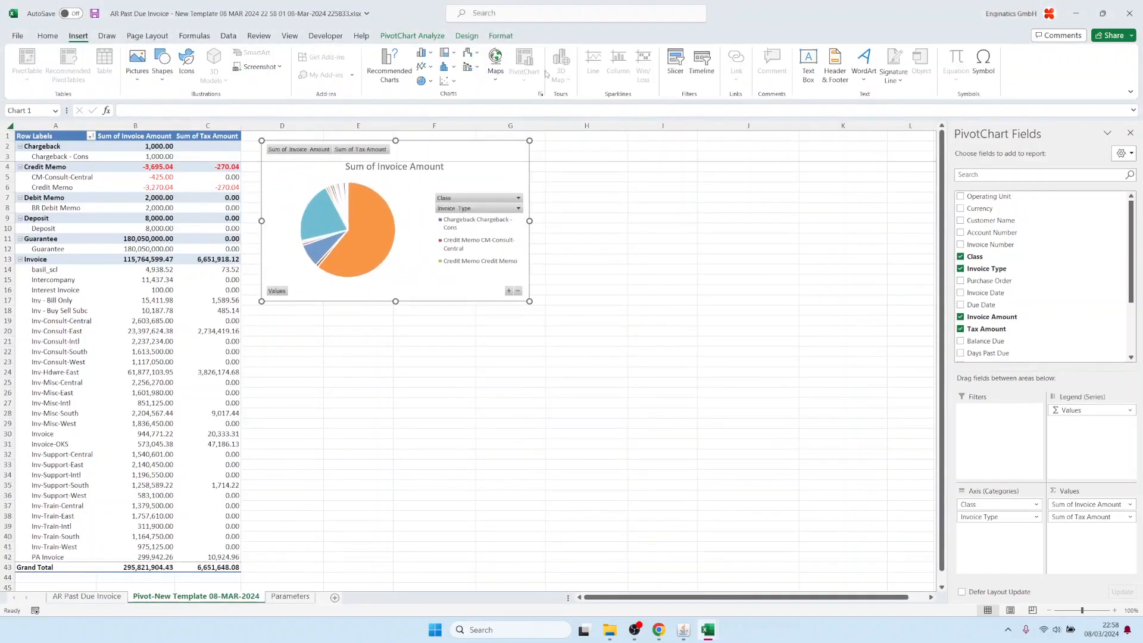
click(675, 62)
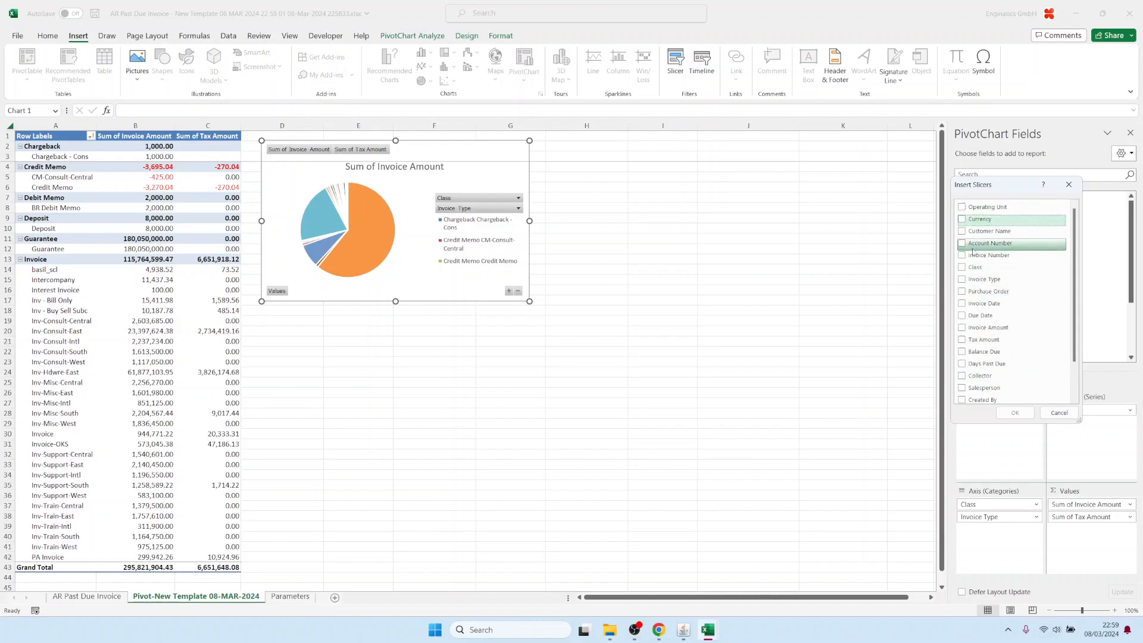
click(962, 219)
click(1015, 412)
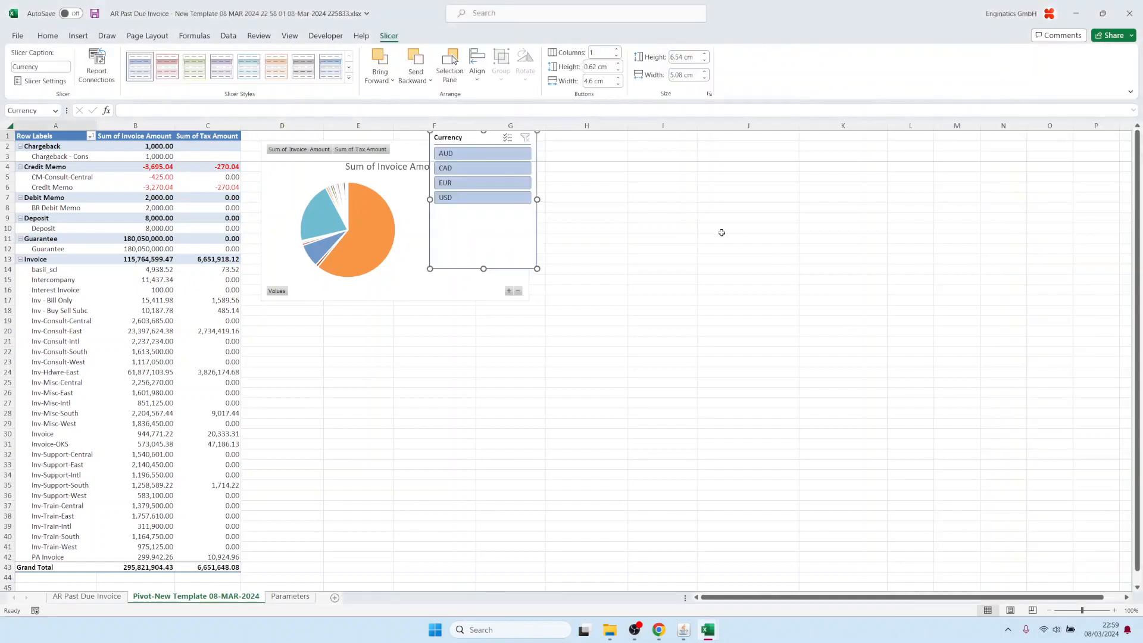
drag(469, 144, 477, 345)
- Try the currencies in the slicer, filter the PivotTable and chart to CAD, and save the workbook
click(467, 369)
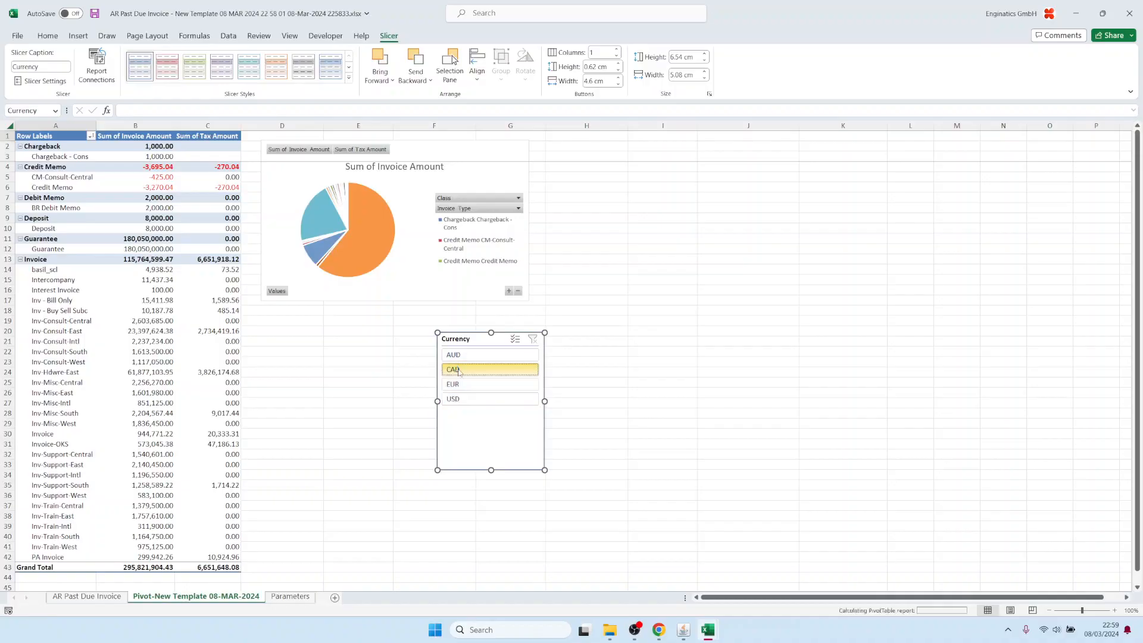
click(459, 398)
click(463, 370)
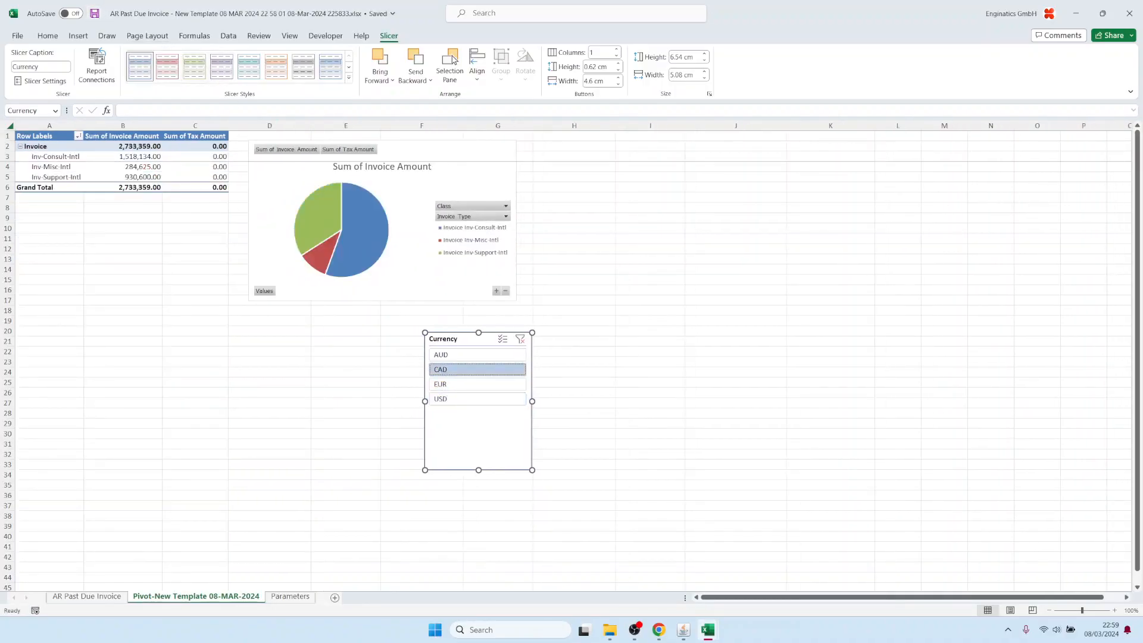
click(683, 630)
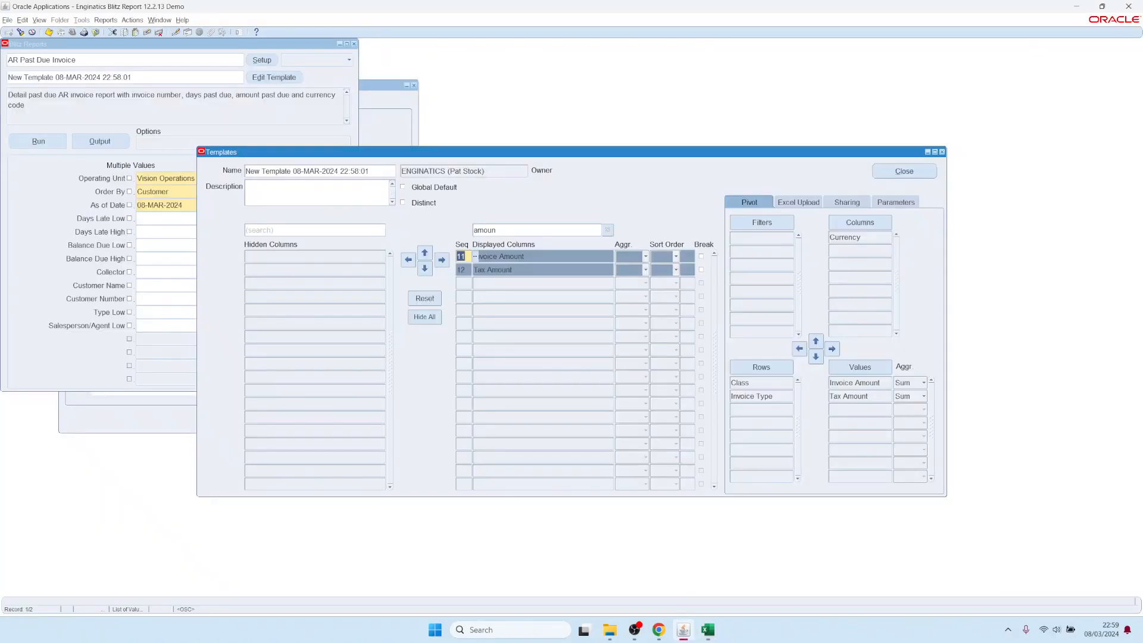
click(797, 200)
click(741, 222)
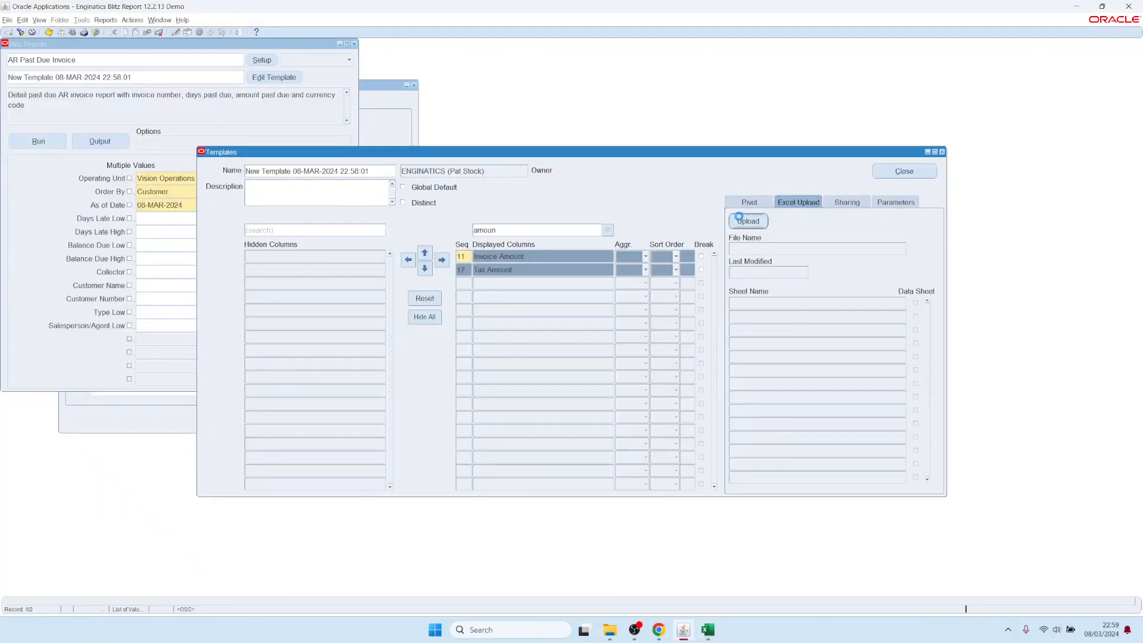
click(85, 118)
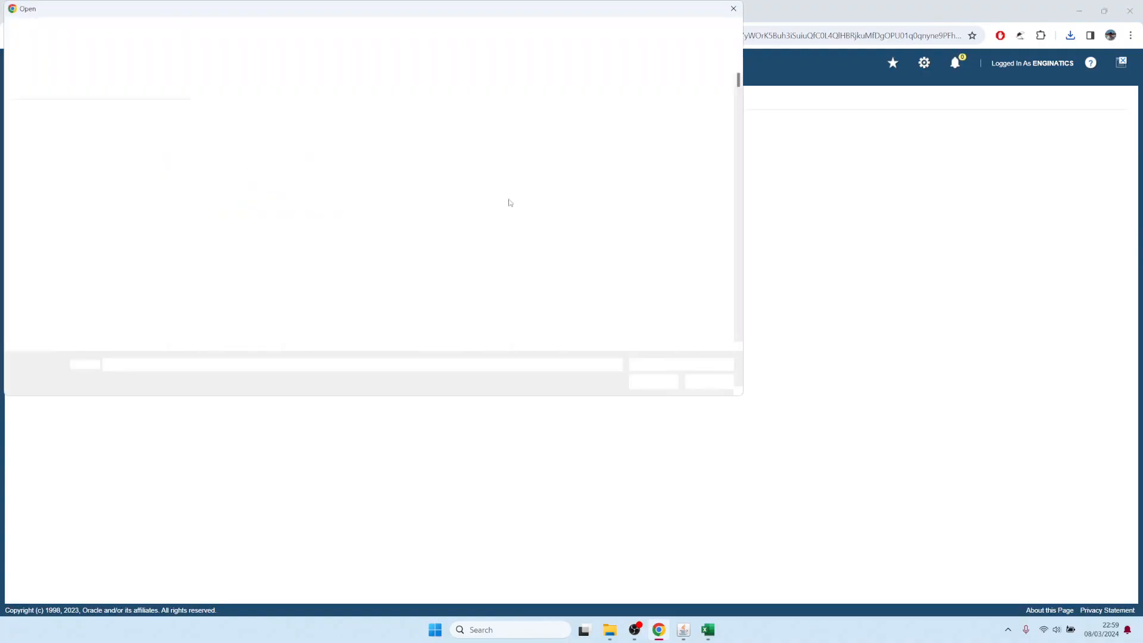
click(300, 90)
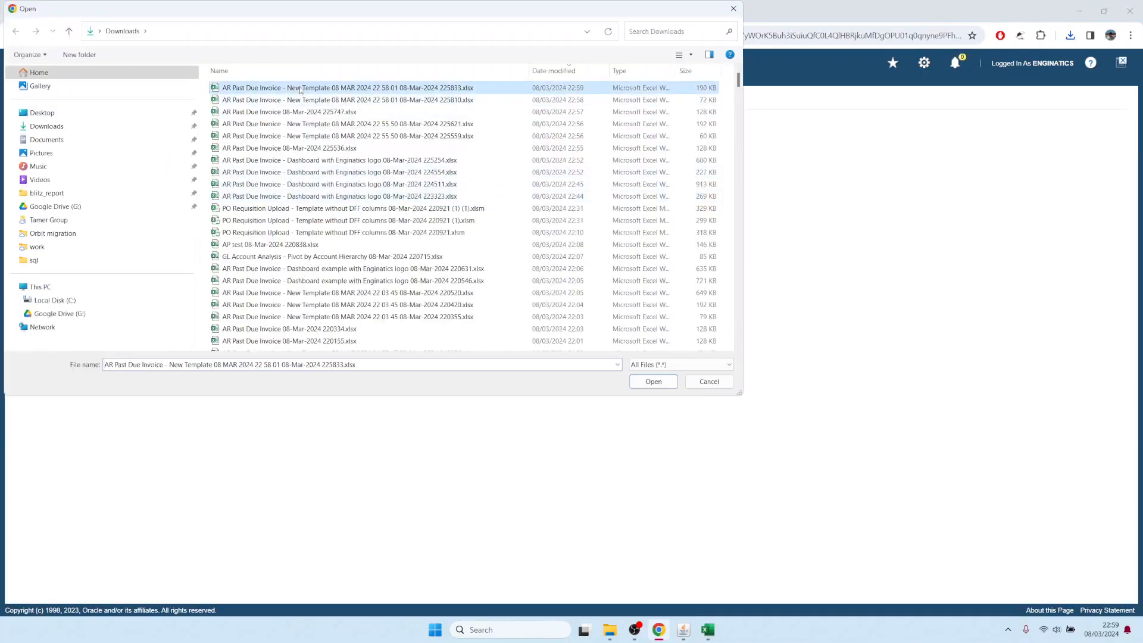
click(658, 386)
click(82, 131)
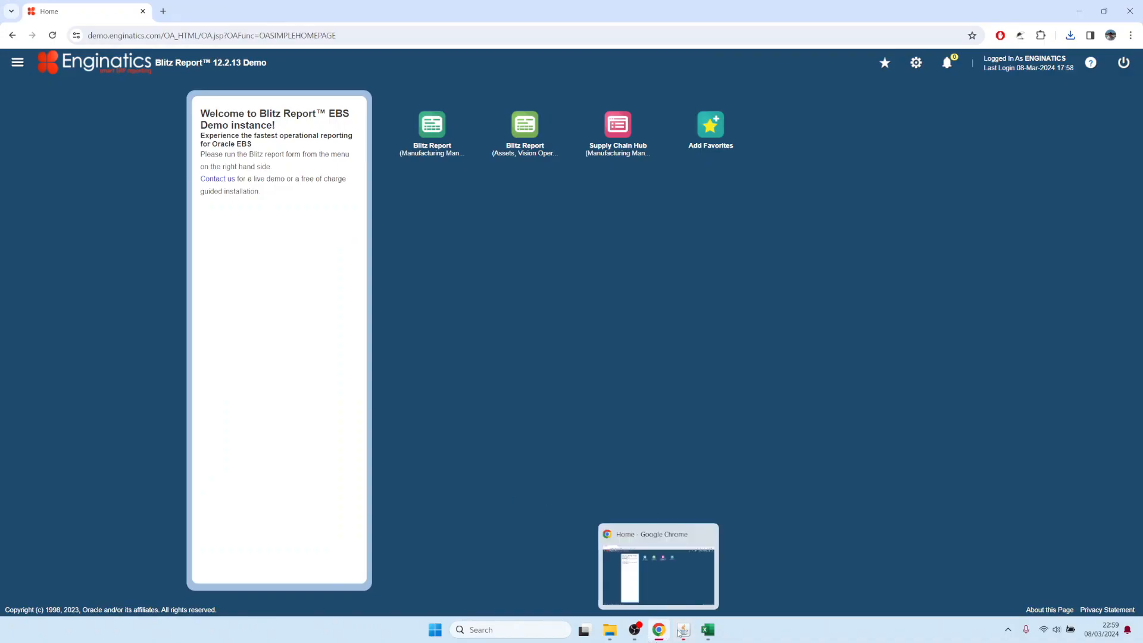
- Set the report's As of Date to 08-MAR-2009, run it and check the invoice dates in the output's data sheet
click(684, 629)
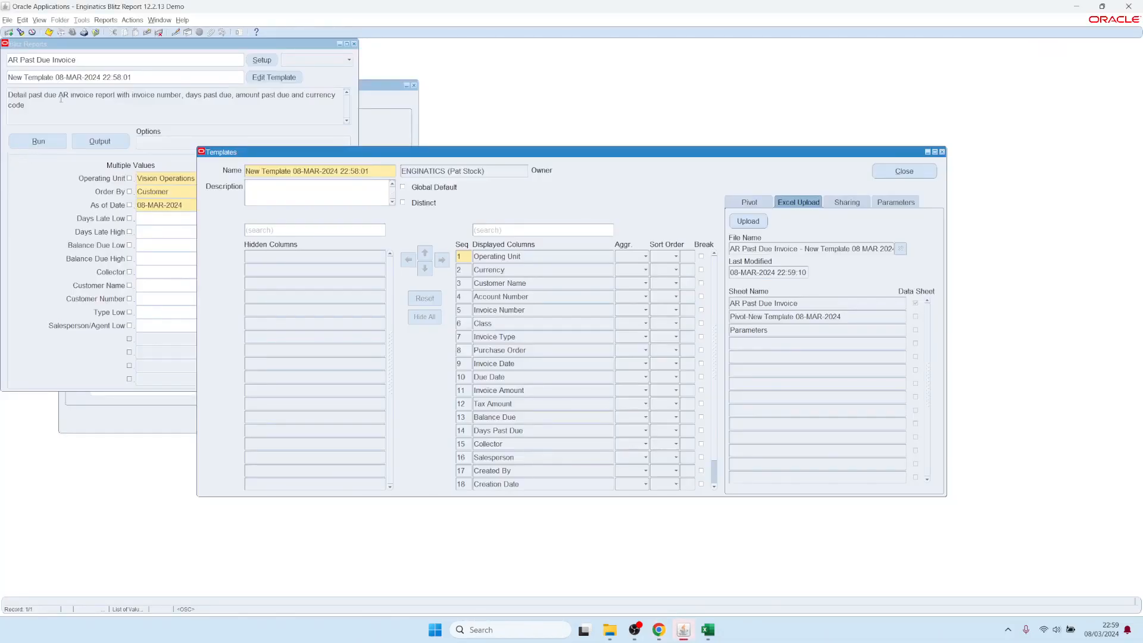
click(61, 99)
click(194, 204)
click(194, 203)
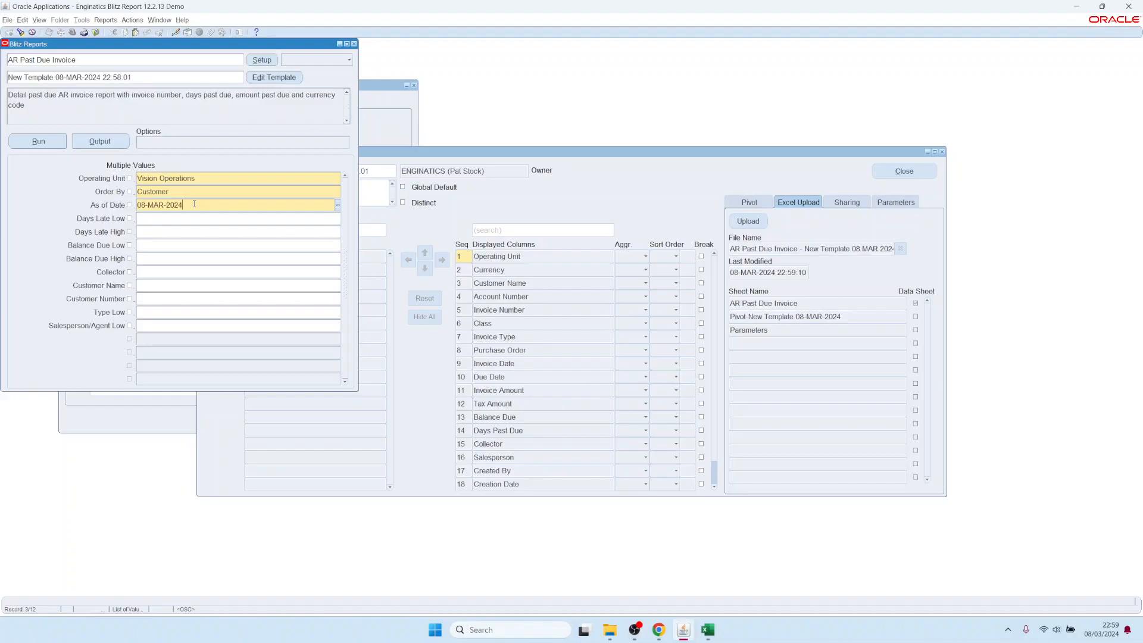
click(45, 142)
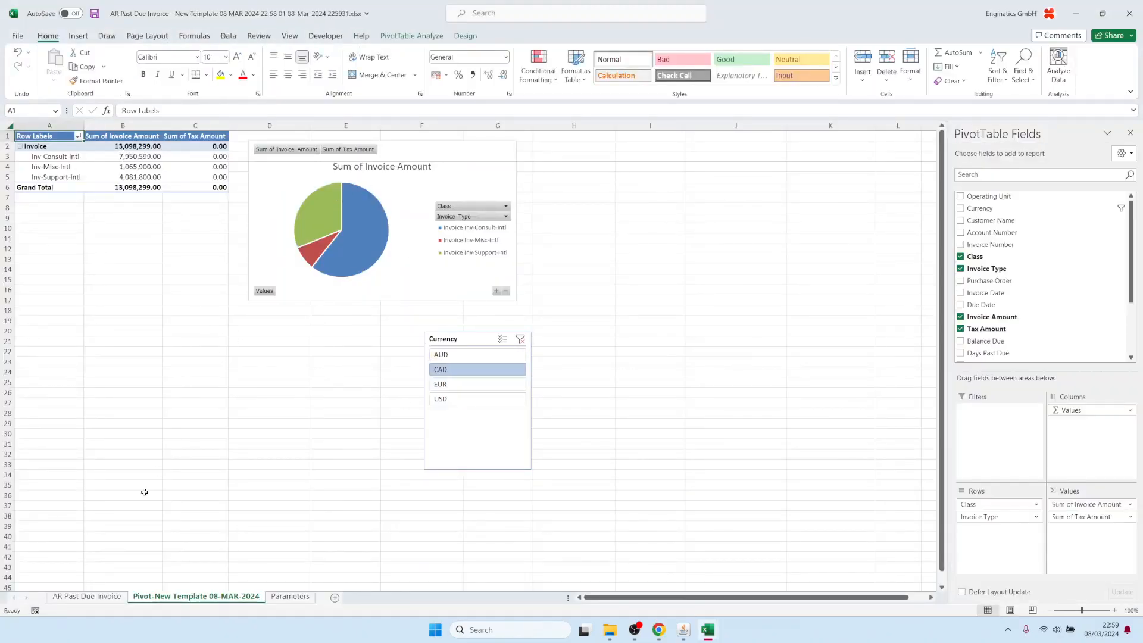
click(92, 596)
drag(578, 160, 577, 300)
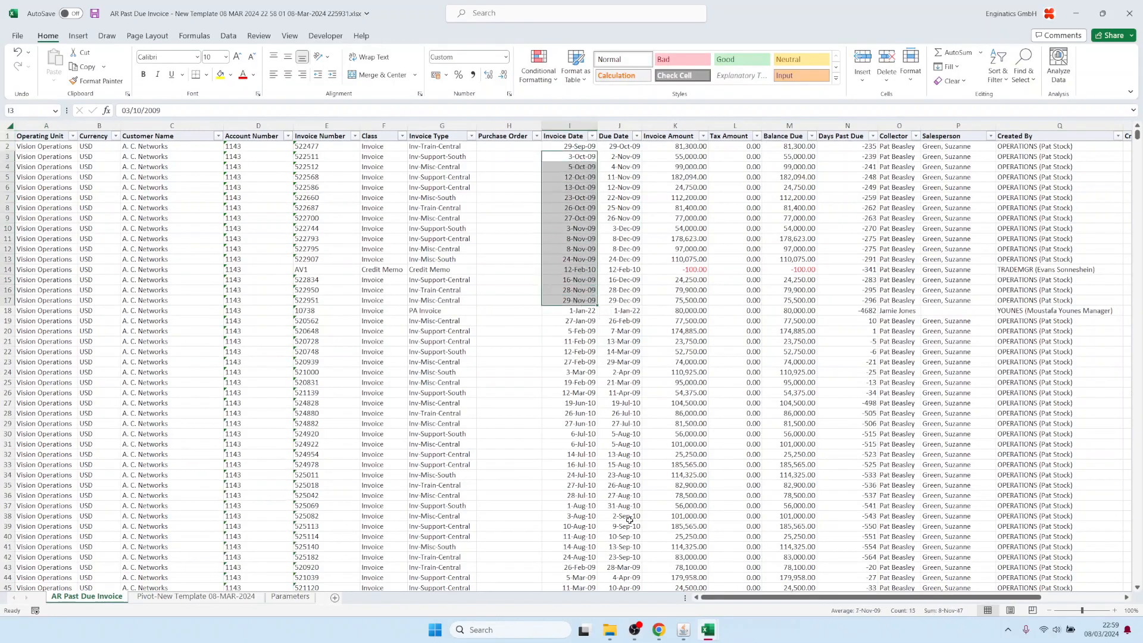
- Switch to Oracle Applications, load the Dashboard with Enginatics logo template for the AR Past Due Invoice report and run it
mouse_move(683, 629)
click(672, 598)
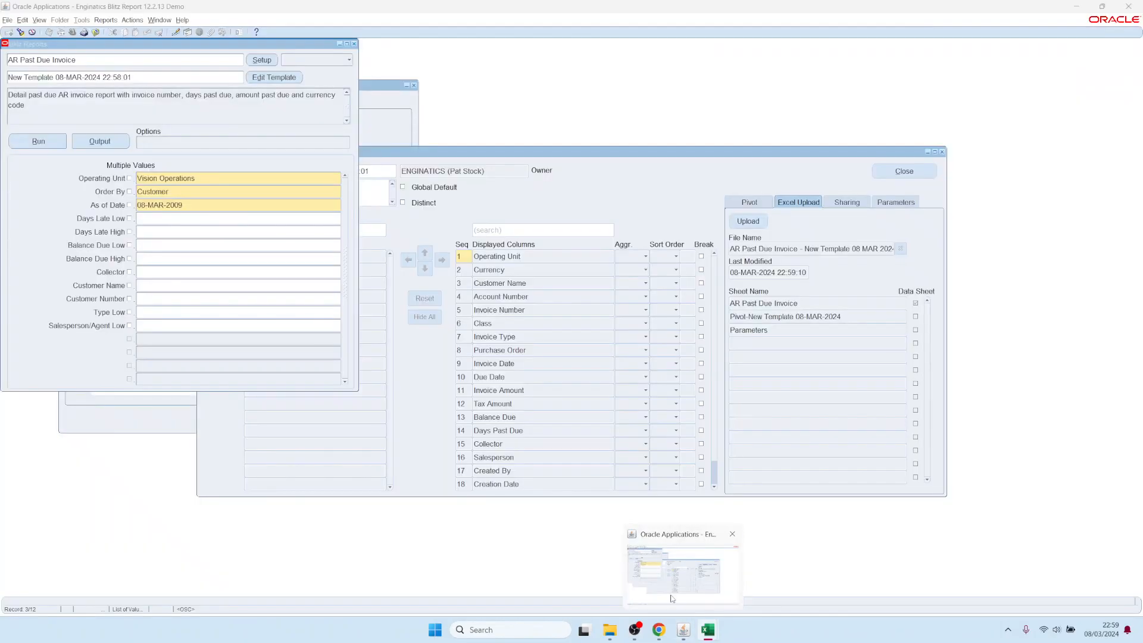
double_click(212, 79)
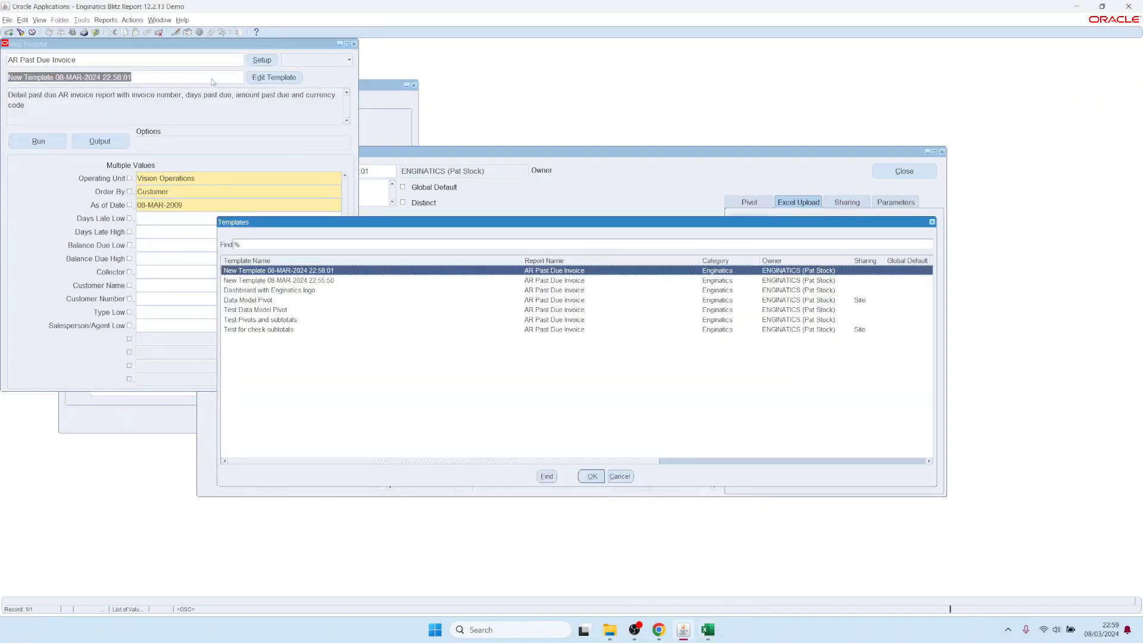
click(259, 291)
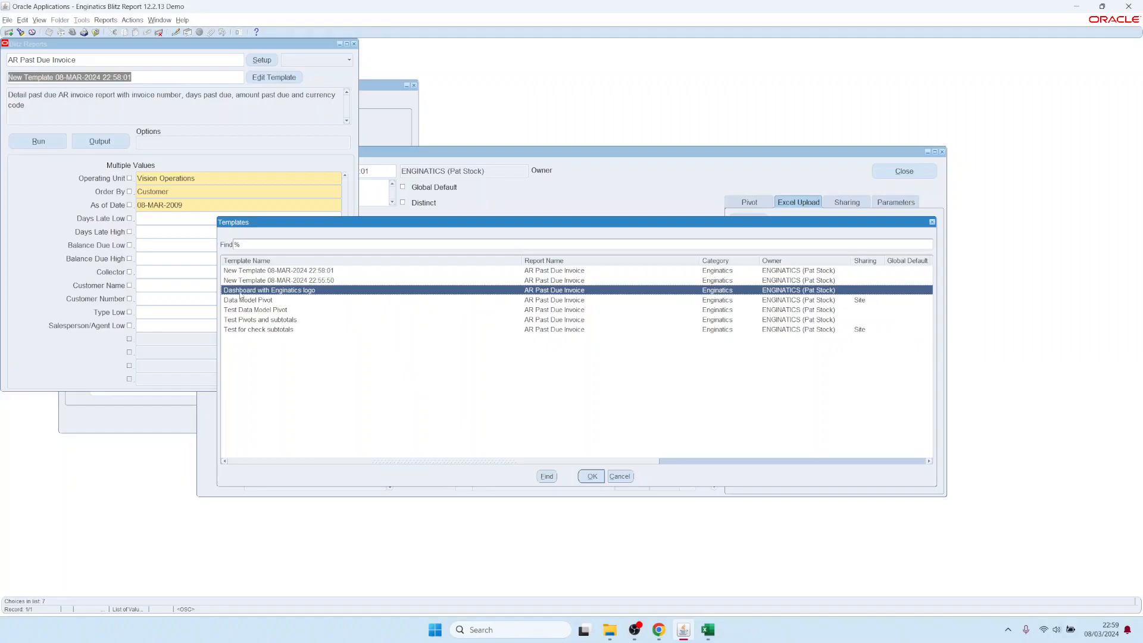
double_click(241, 292)
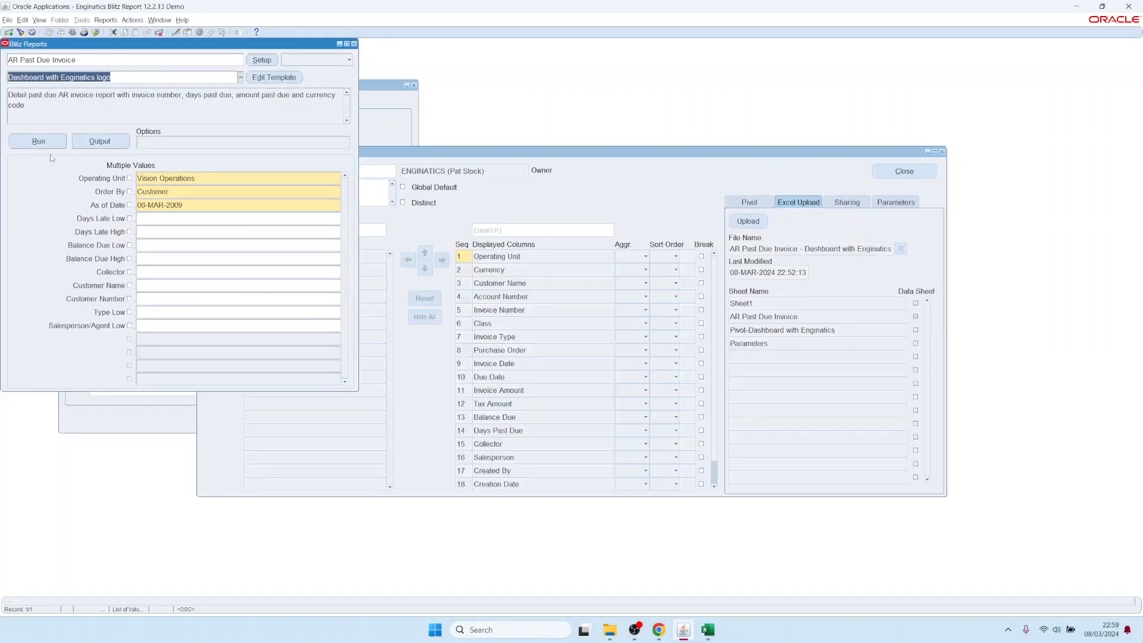
click(38, 142)
click(43, 77)
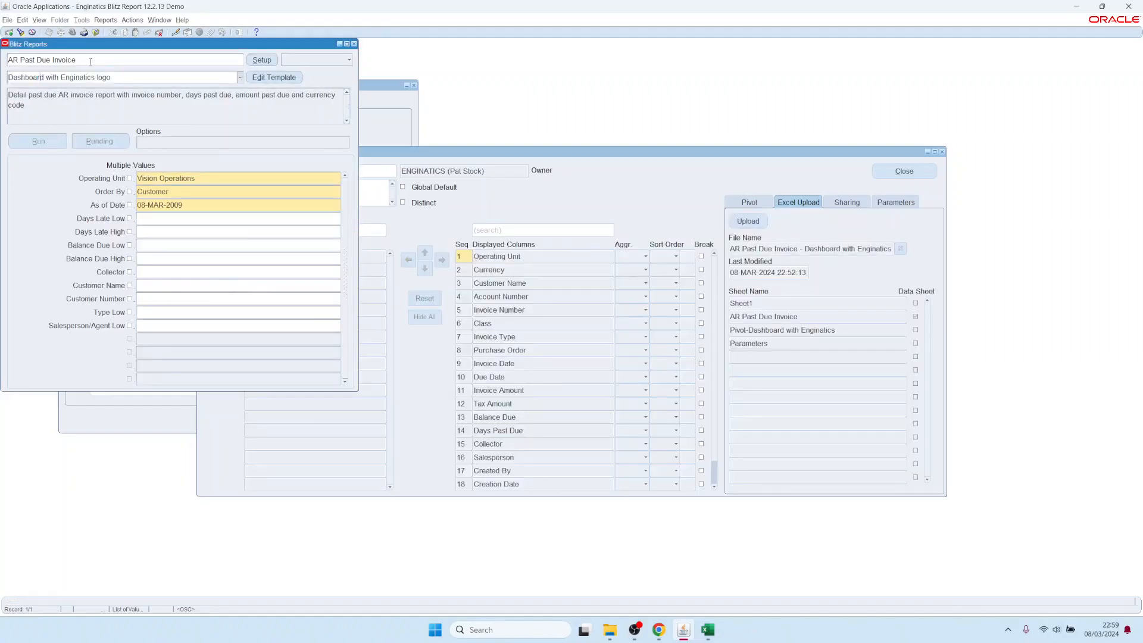
triple_click(129, 72)
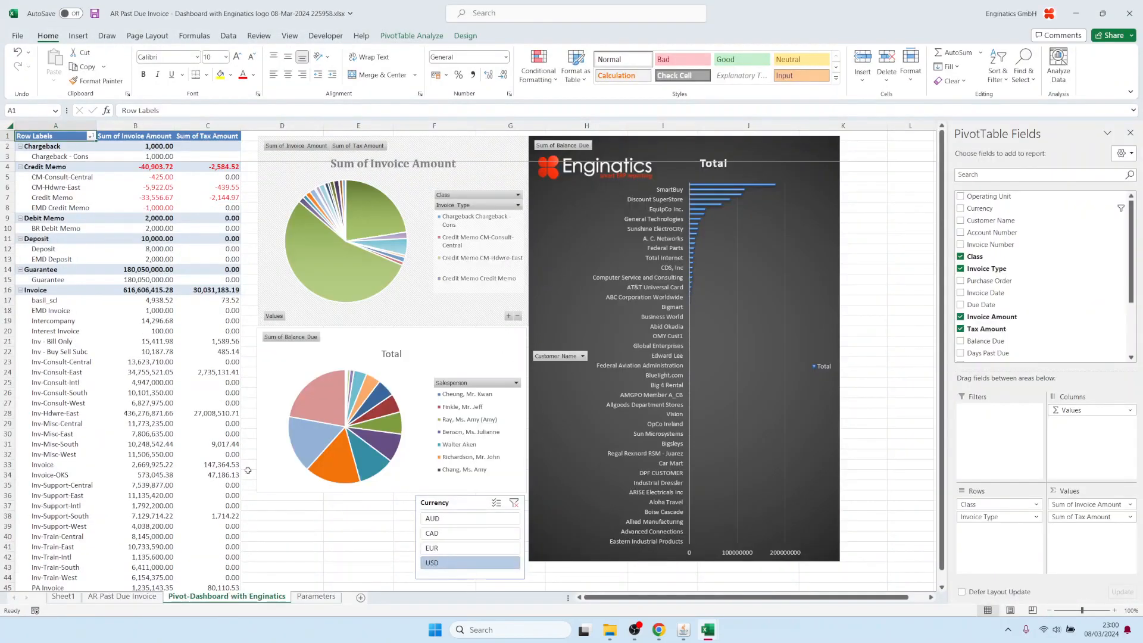
- Review the output's AR Past Due Invoice data sheet, checking the colour formatting of the amount columns and the subtotals above them
click(121, 597)
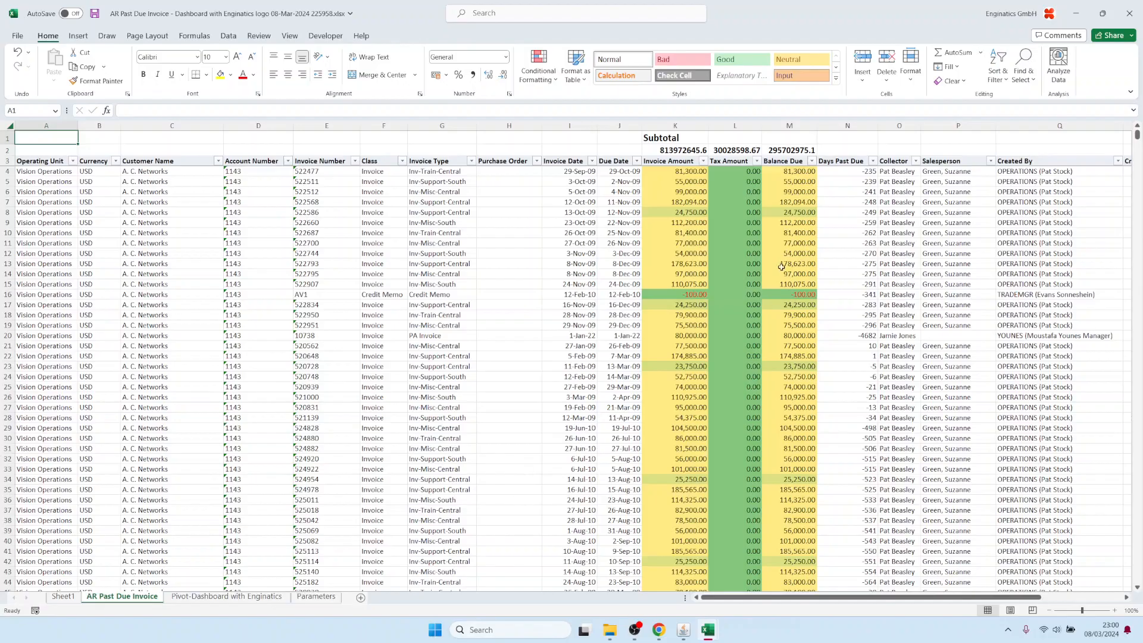
drag(702, 234, 697, 521)
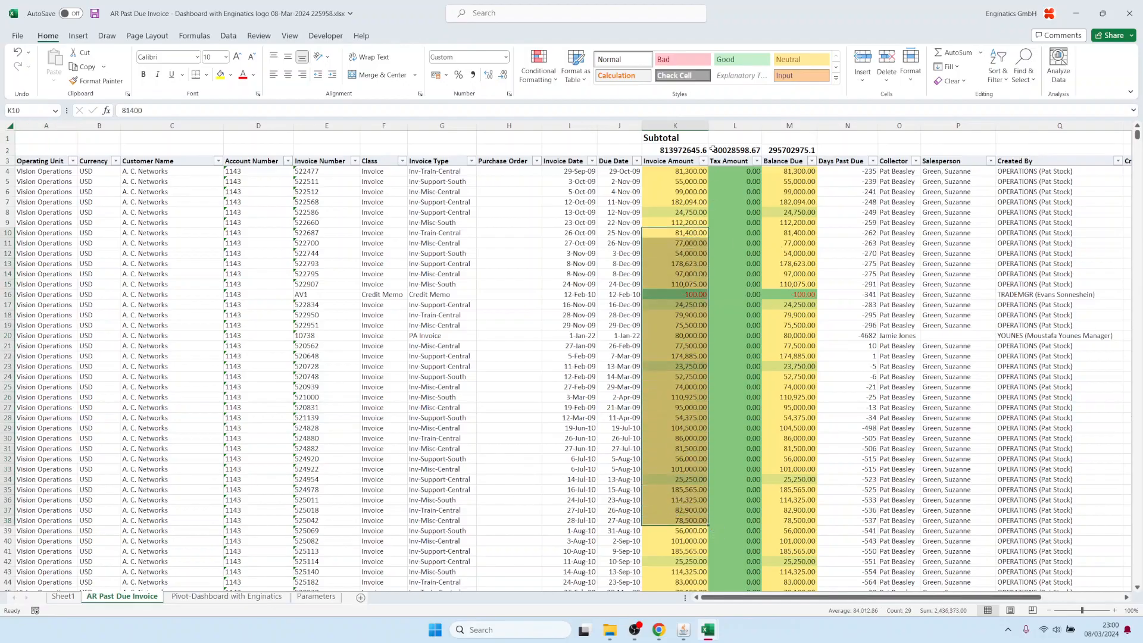
drag(690, 149, 797, 148)
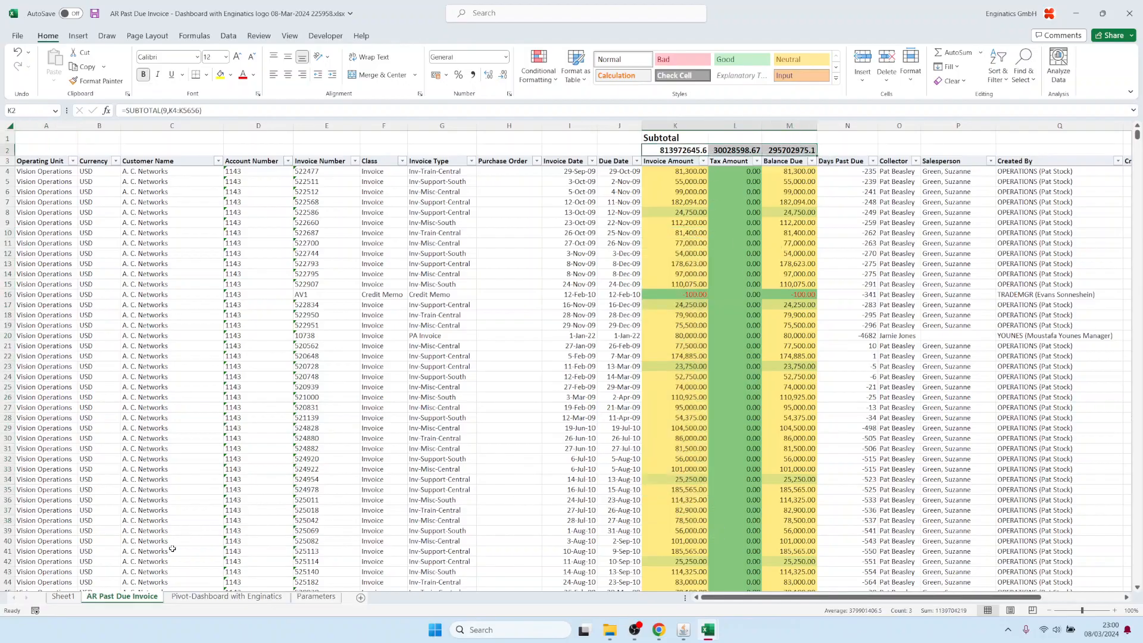
- Review the Amounts by Customer and Amounts by Sales Person pivots on Sheet1, and return to the Pivot-Dashboard with Enginatics sheet
click(63, 596)
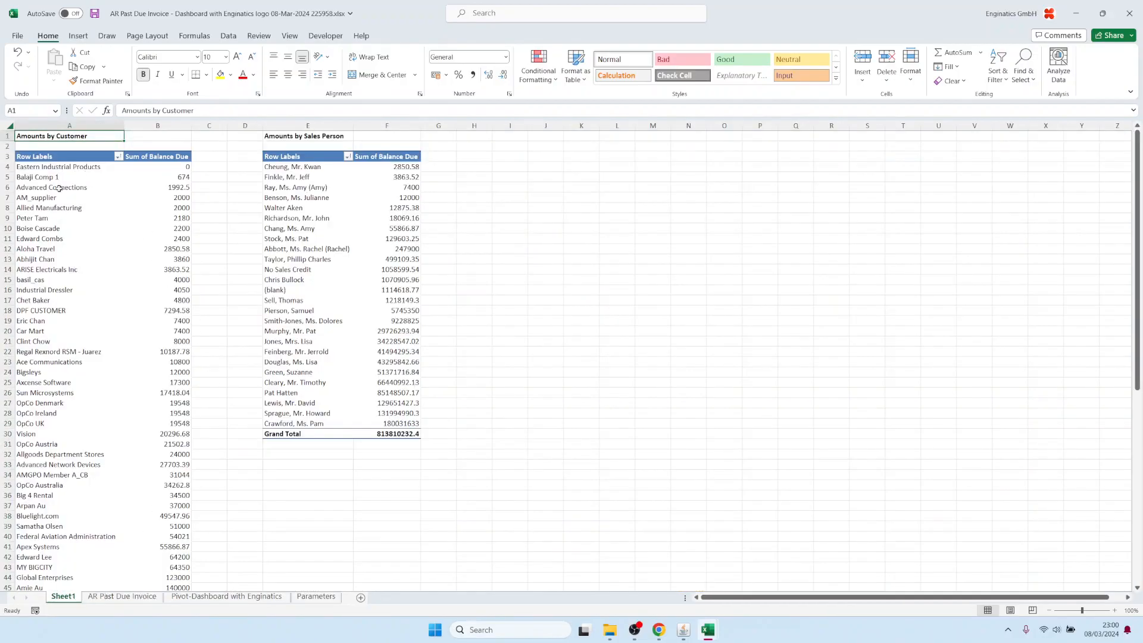
drag(60, 207, 60, 404)
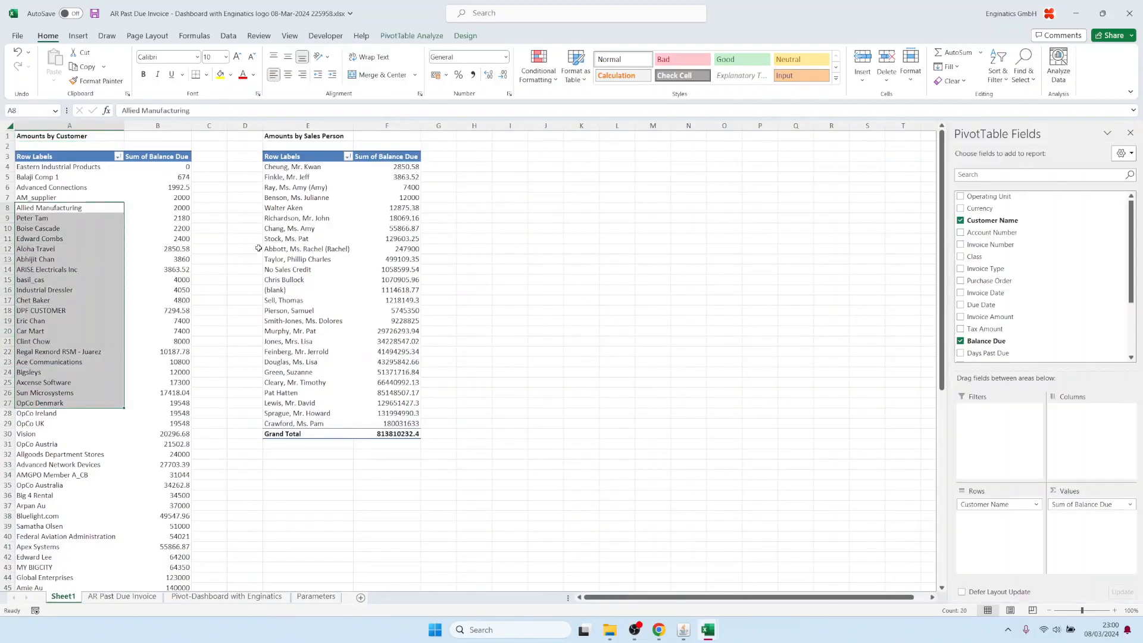
drag(292, 208, 291, 218)
drag(294, 262, 294, 324)
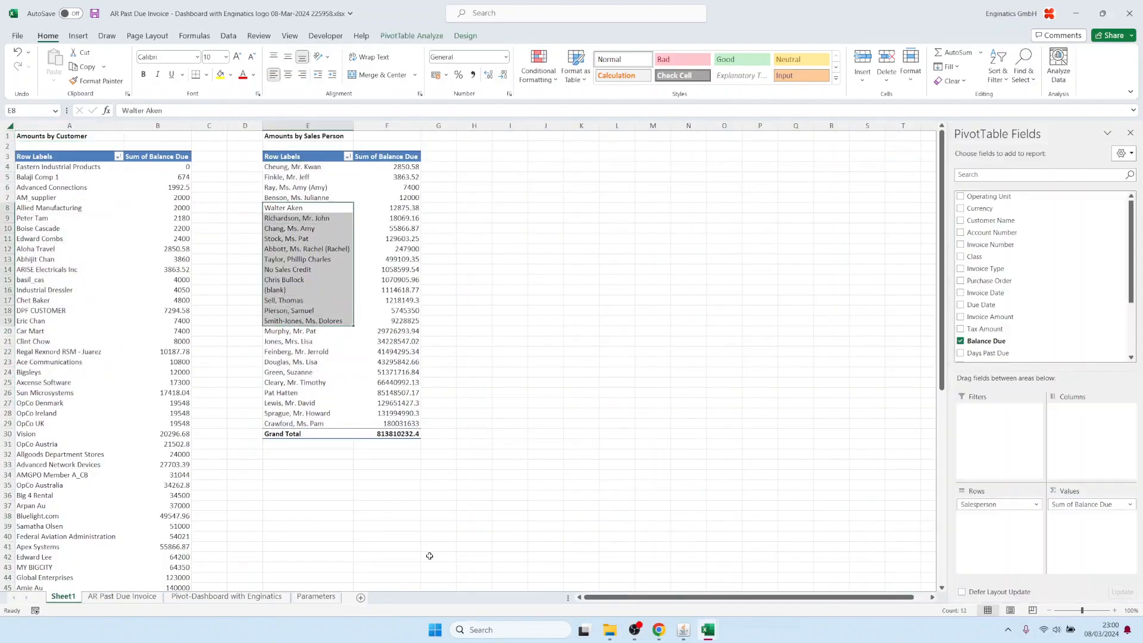
click(235, 597)
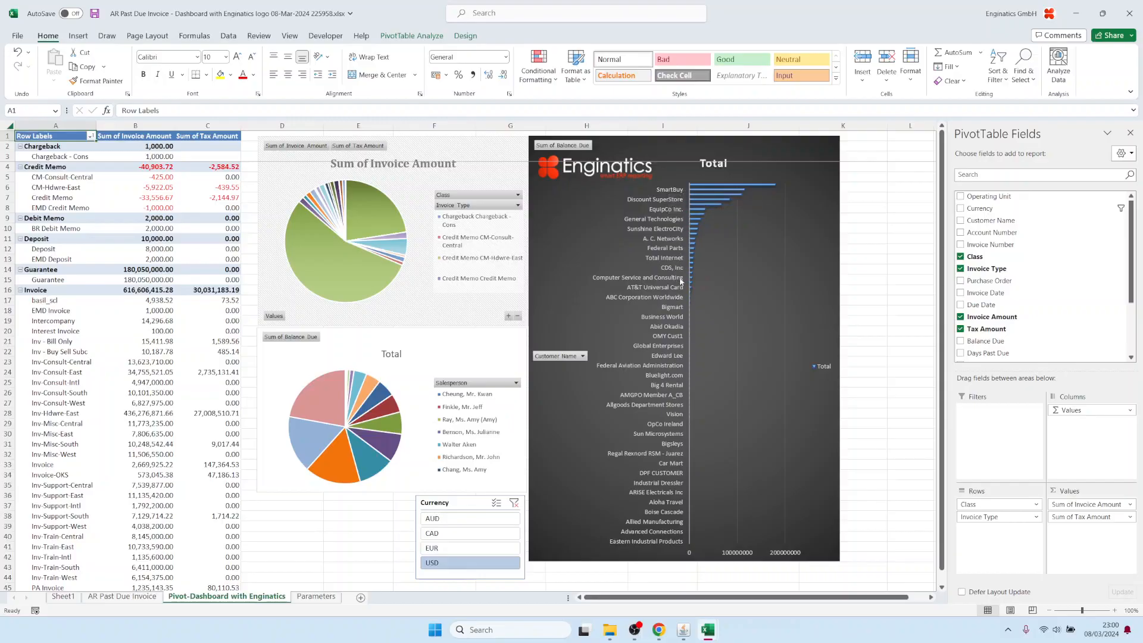
- Copy the customer names at the end of Sheet1's Amounts by Customer pivot, from ABC Application Software downwards
click(62, 596)
click(55, 492)
scroll(54, 459, down, 12)
drag(58, 426, 68, 541)
key(ctrl+c)
- In Oracle Applications, enable multiple values for Customer Name, paste the copied customers, run the report and check the output's data sheet
click(683, 630)
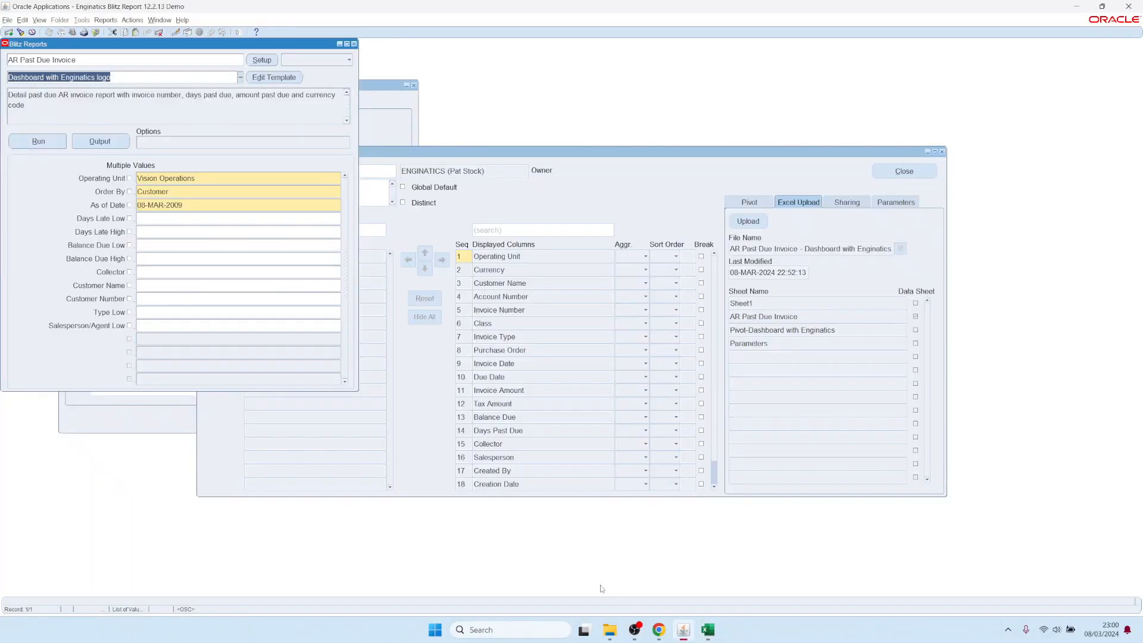
click(128, 285)
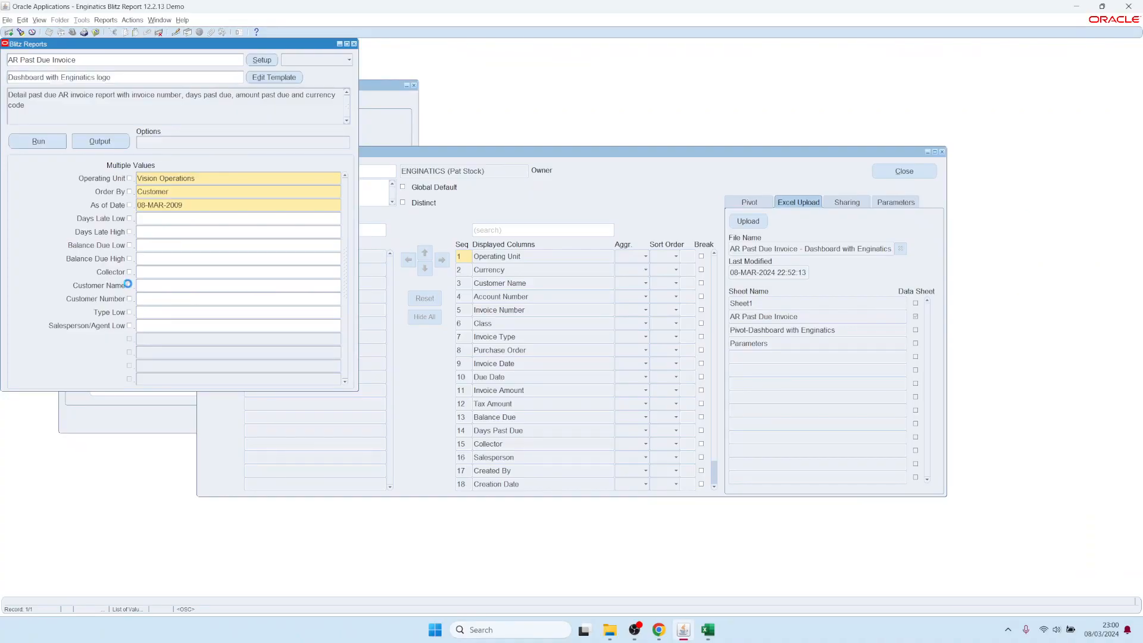
double_click(156, 285)
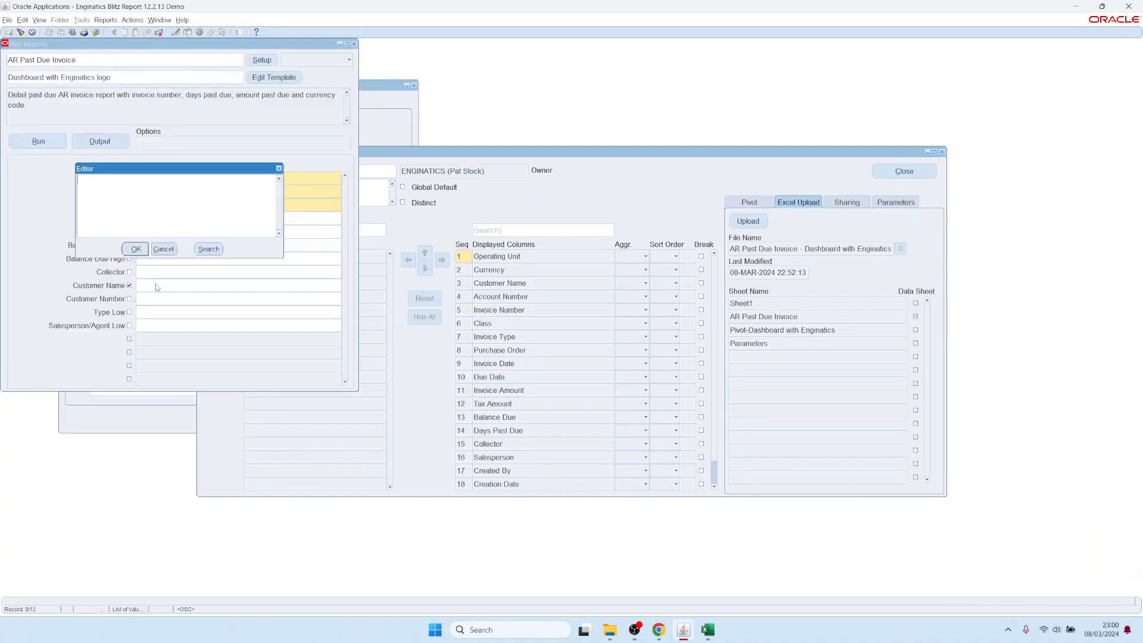
key(ctrl+v)
key(alt+o)
key(alt+r)
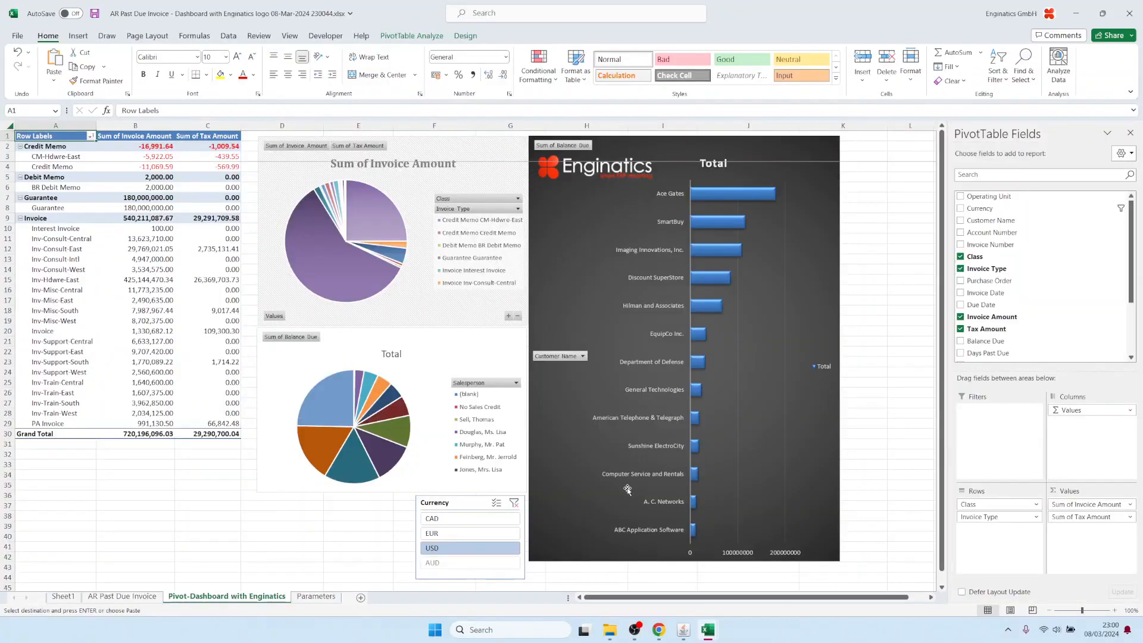
click(122, 595)
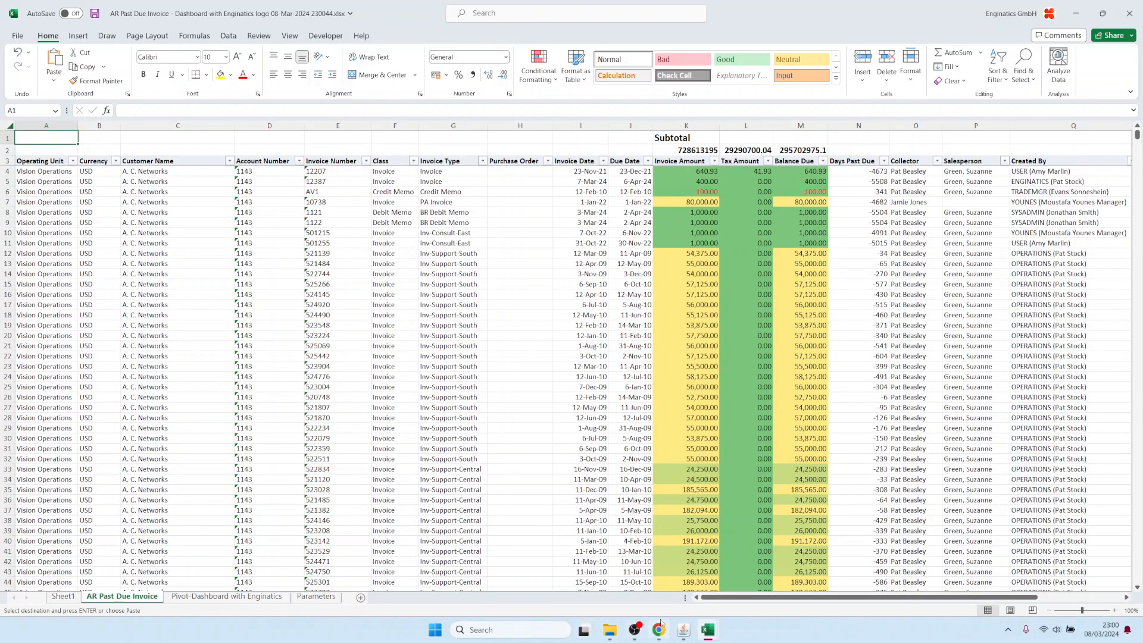
- Close the template editor and Blitz Reports window in Oracle Applications, and switch the responsibility to General Ledger Super User
mouse_move(683, 632)
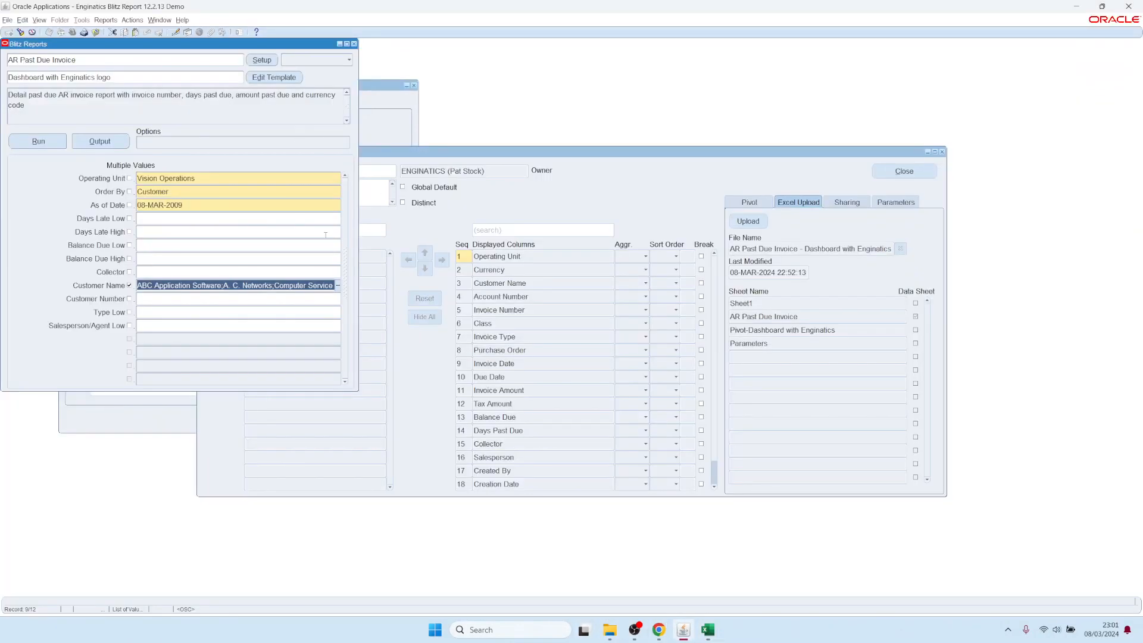
click(904, 171)
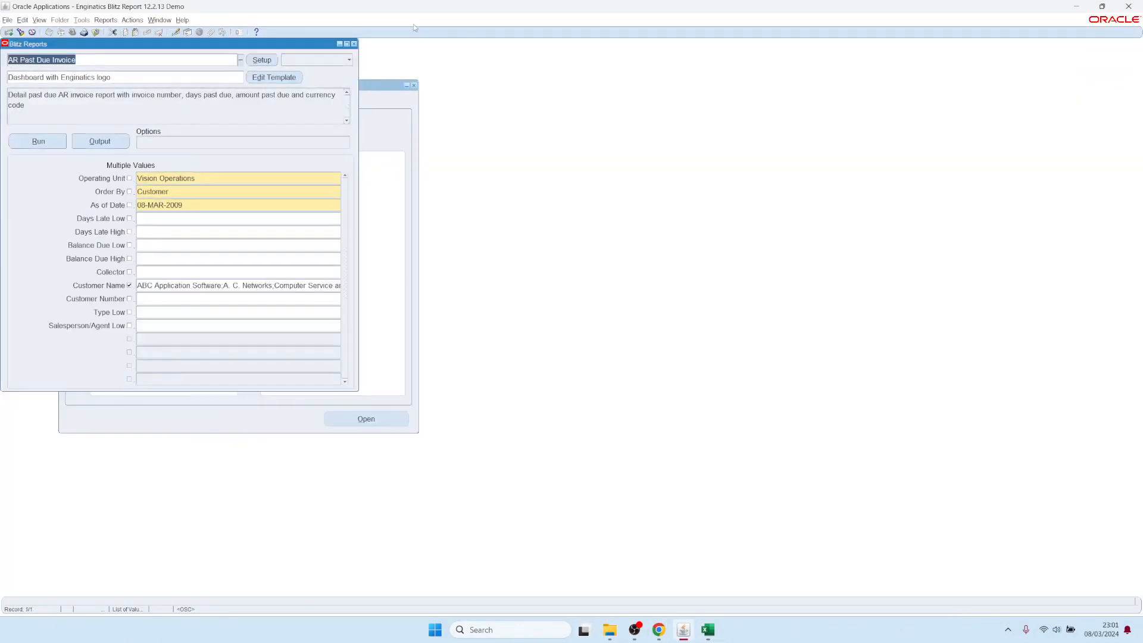
click(353, 44)
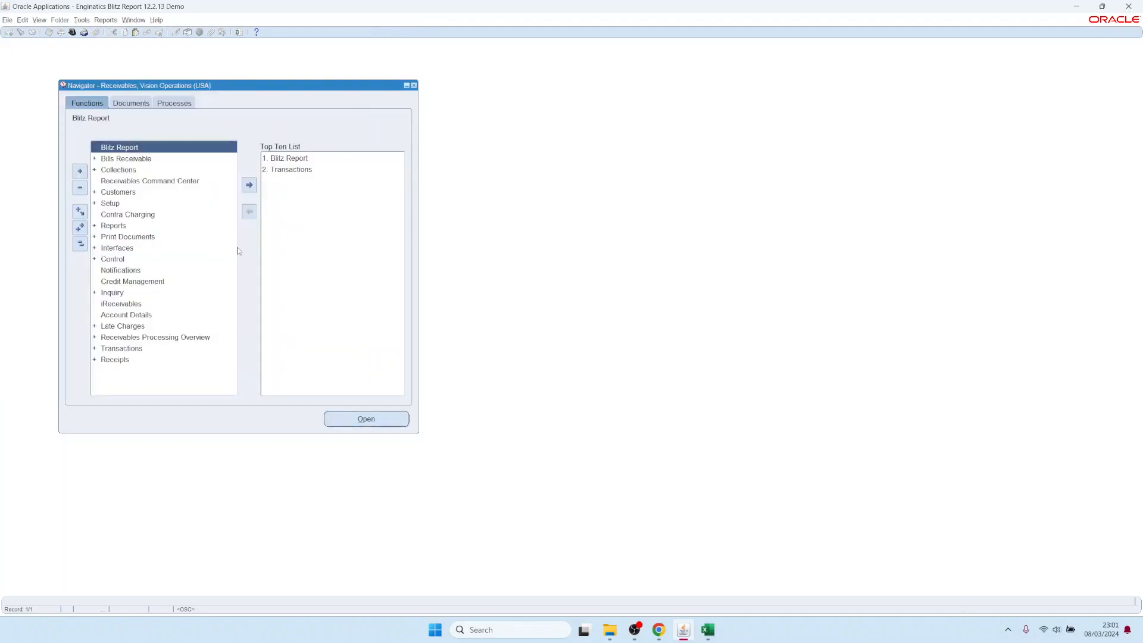
key(alt+f)
key(r)
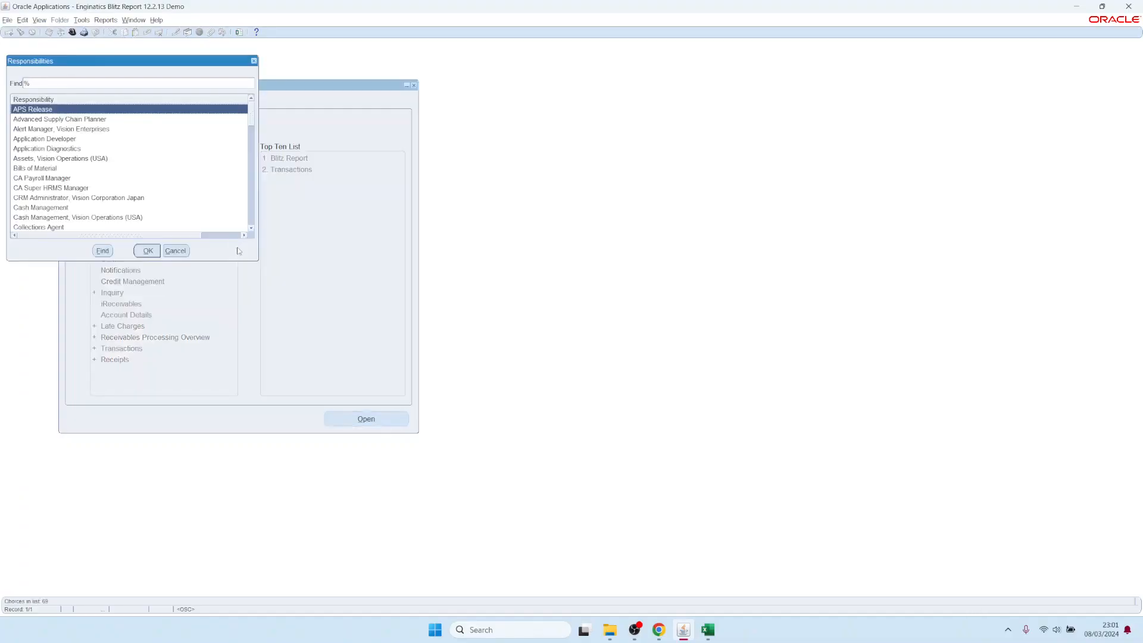
text(g)
key(Down)
key(Up)
key(Return)
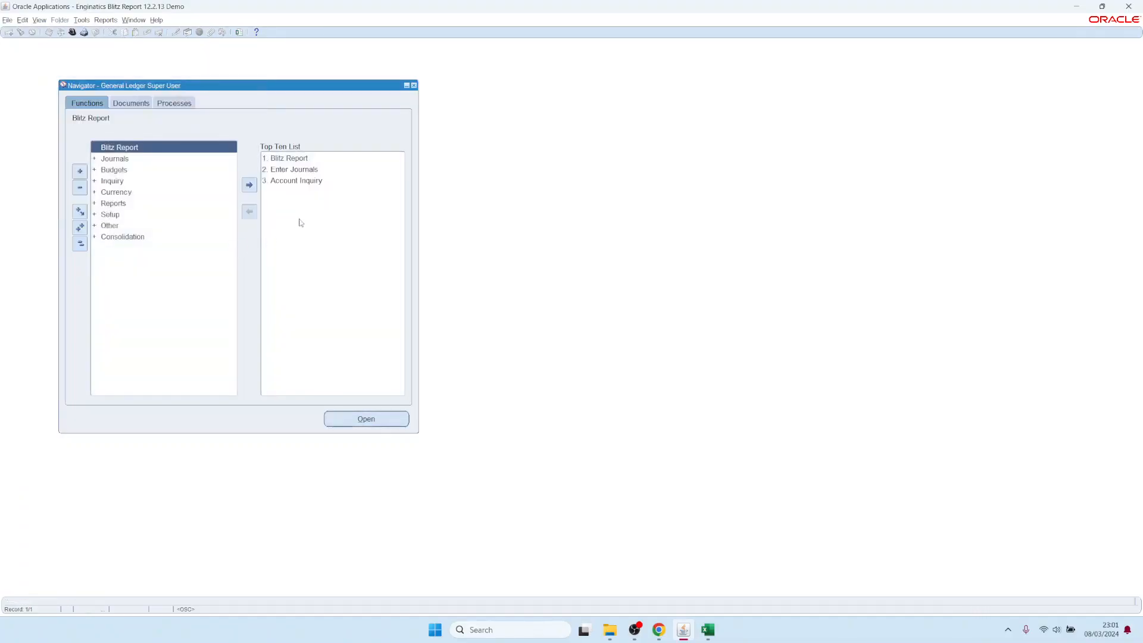
- Open Enter Journals and find the journals with period Jan-08 and source Payables
double_click(303, 171)
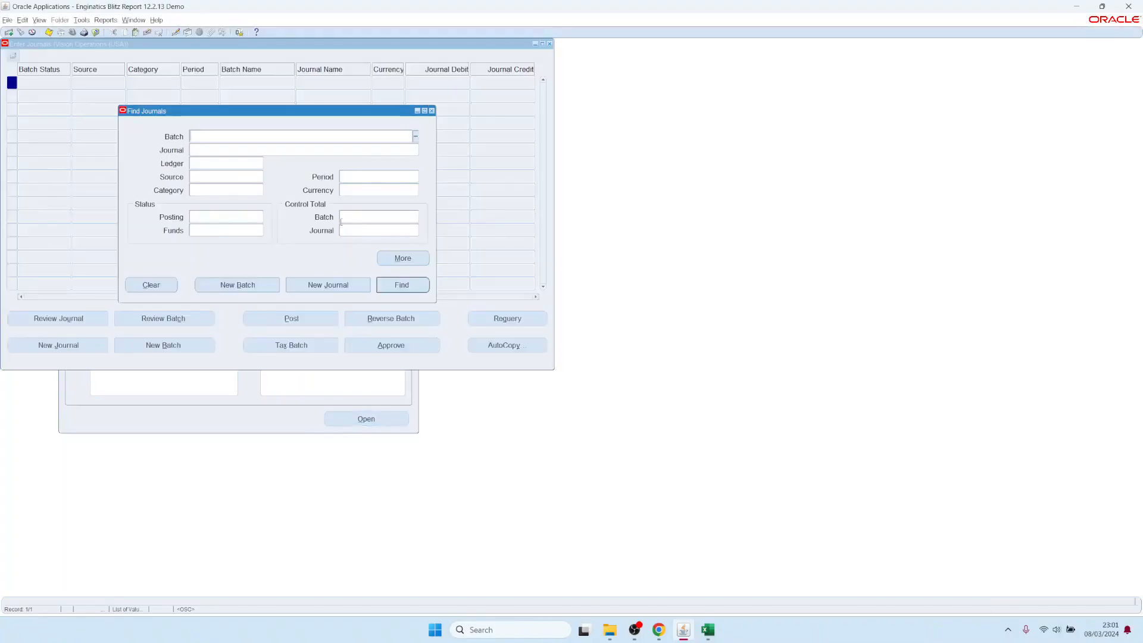
click(374, 175)
text(jan-08)
key(Tab)
click(251, 173)
text(pay)
key(Tab)
key(Return)
key(Return)
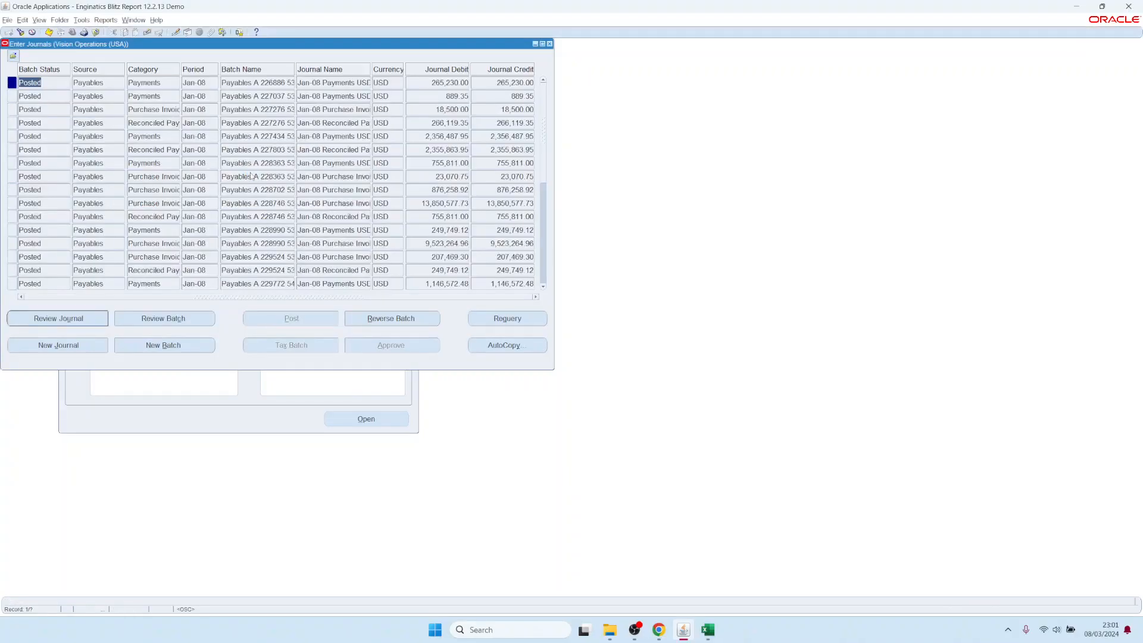
- Launch the GL Account Analysis report from the 9,523,264.96 Purchase Invoices journal and check its Batch and Journal parameters
click(435, 243)
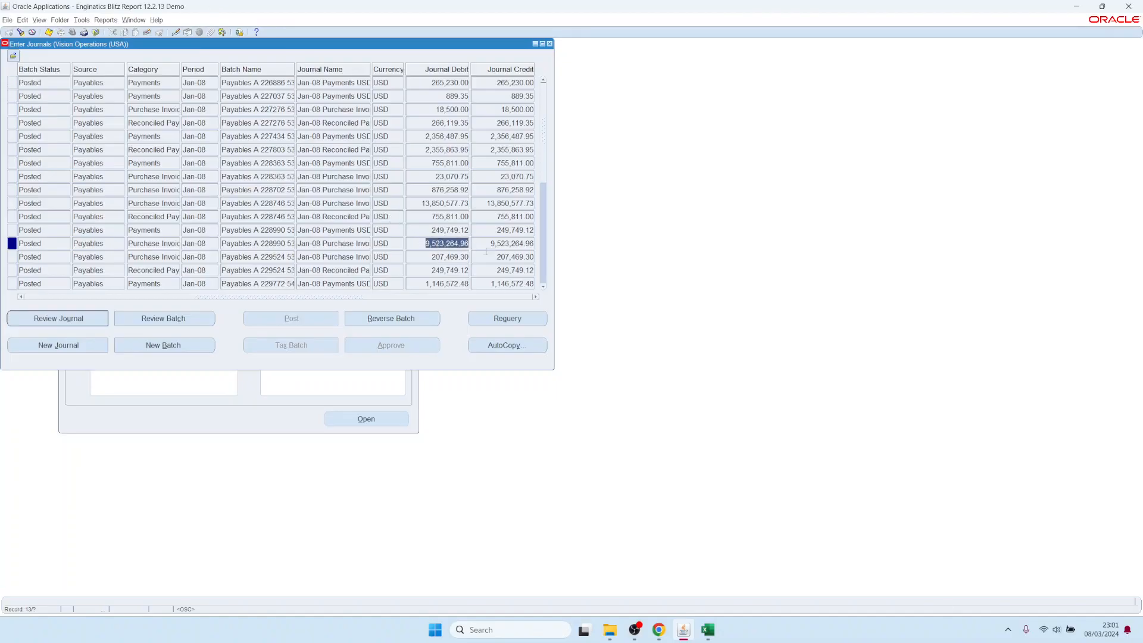
click(239, 33)
click(298, 142)
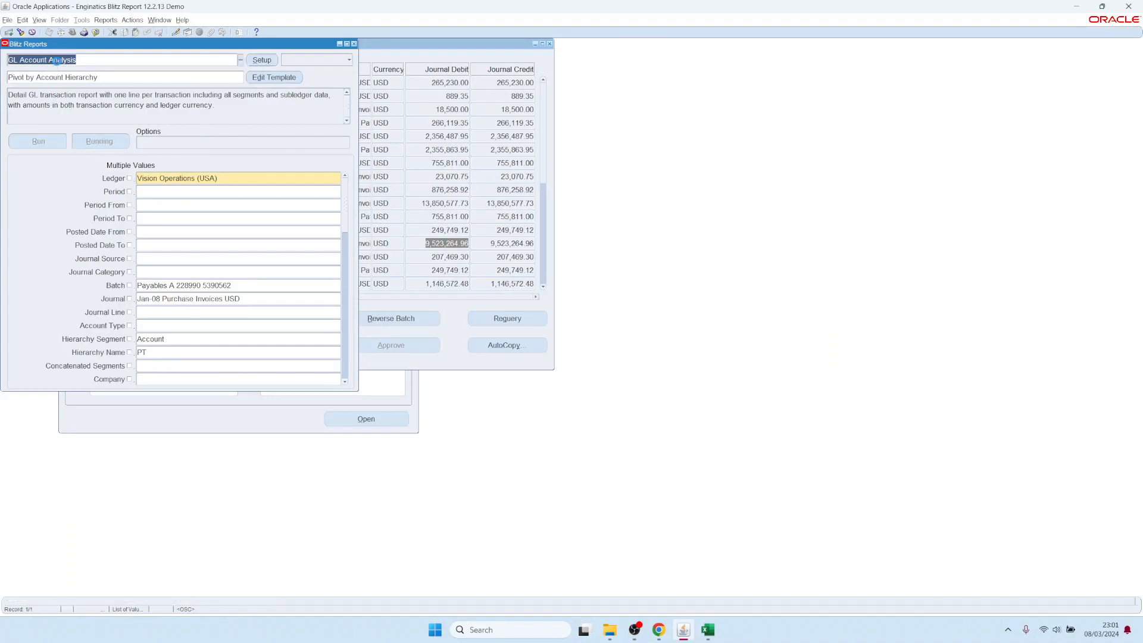
click(181, 284)
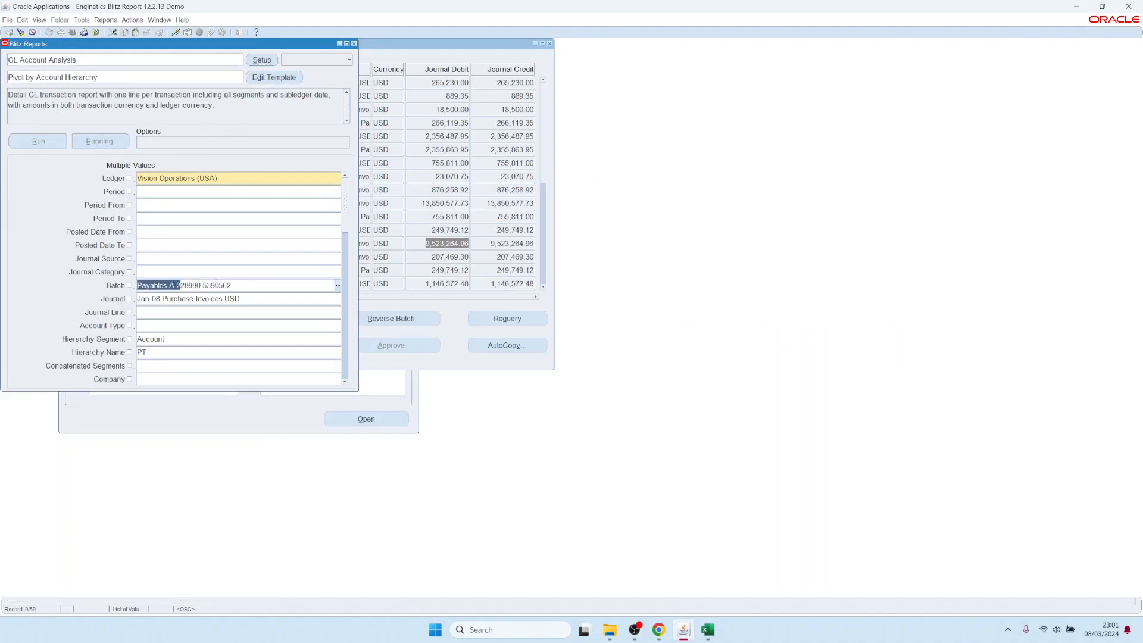
drag(246, 285, 136, 274)
click(173, 299)
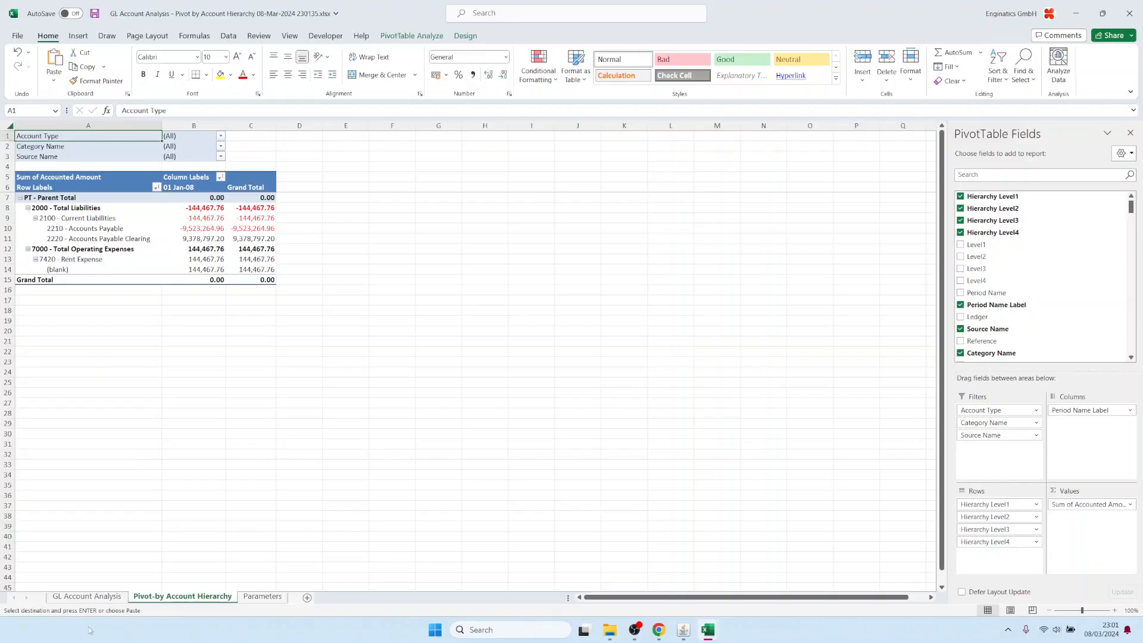
- Open the output's GL Account Analysis sheet and examine the Invoice Number and Description columns of the subledger details
click(89, 597)
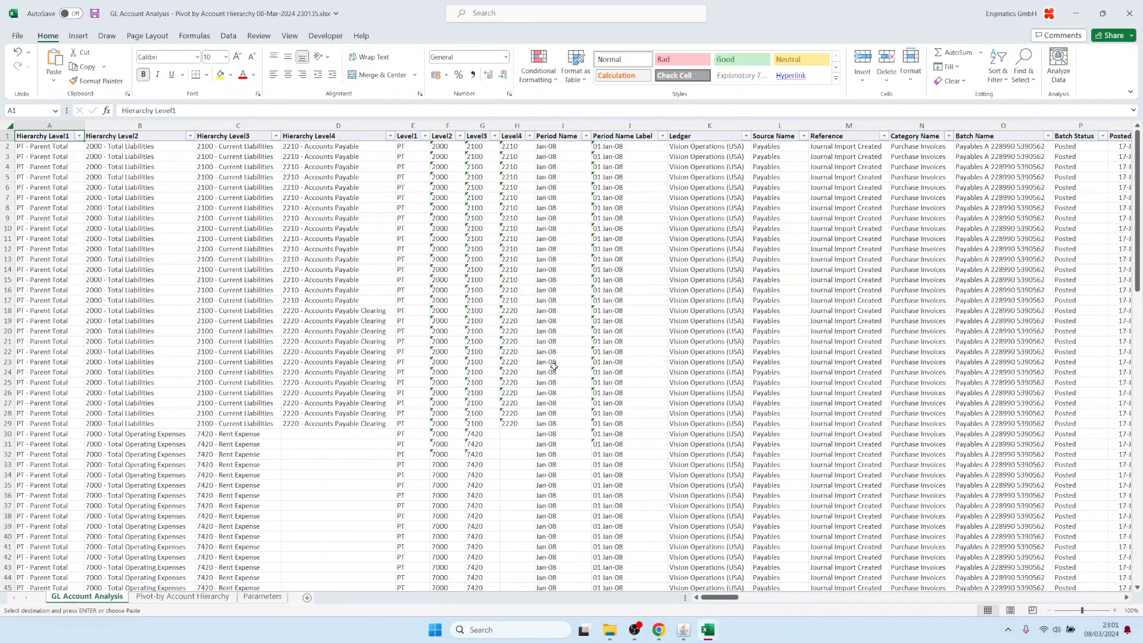
drag(717, 599, 915, 587)
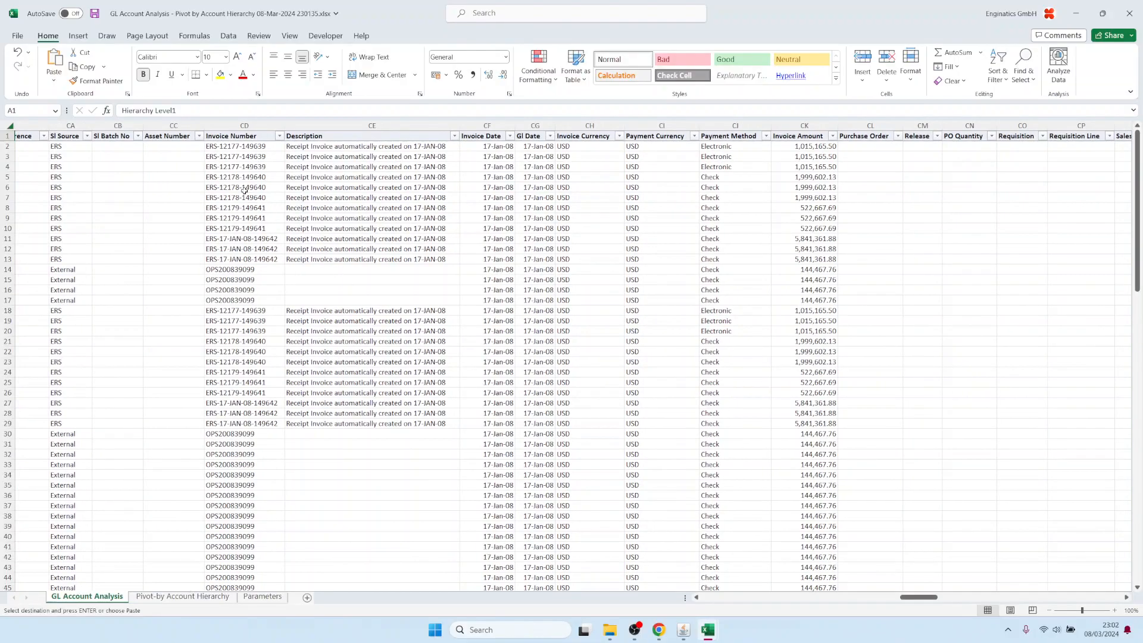
drag(244, 167, 244, 333)
click(424, 171)
drag(424, 171, 423, 322)
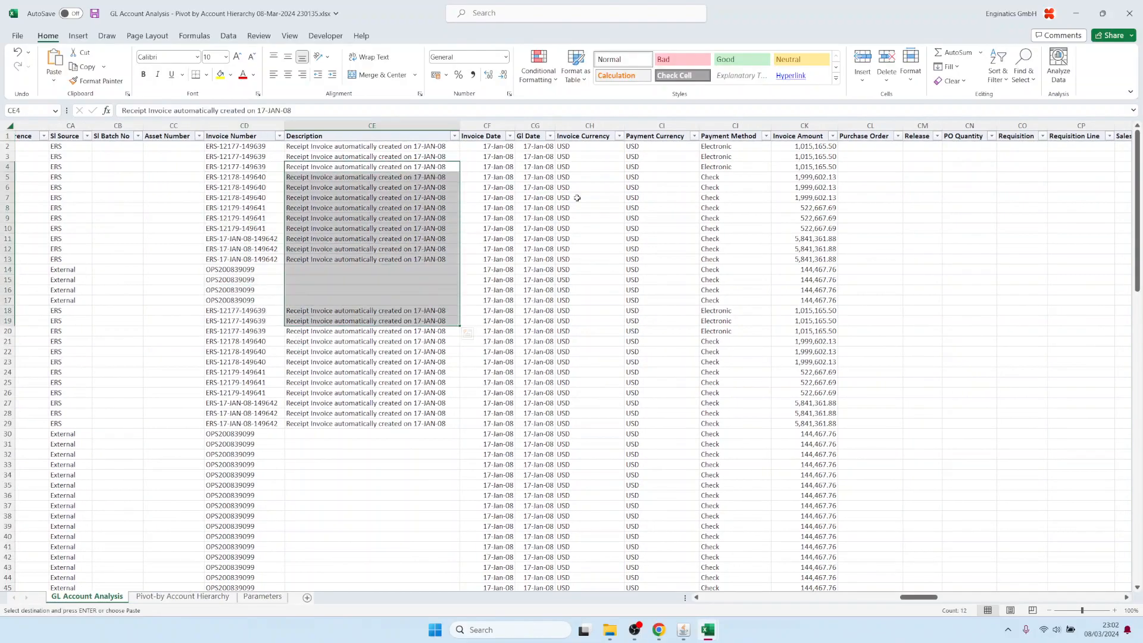
- Examine the invoice date, payment currency and method columns, and the Vendor Or Customer Number and Name columns
click(509, 167)
key(ctrl+v)
drag(668, 221, 763, 217)
click(764, 217)
key(Right)
key(Right)
key(Right)
key(Right)
key(Right)
key(Right)
key(Right)
key(Right)
key(Right)
key(Right)
key(Right)
key(Right)
key(Right)
key(Right)
key(Right)
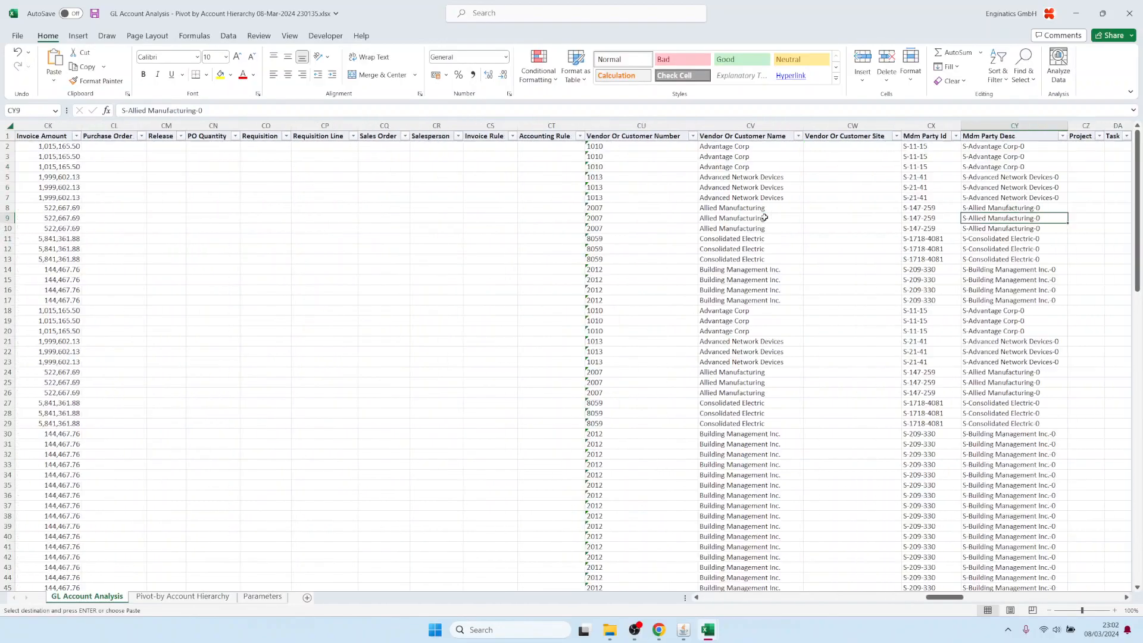
drag(641, 187, 640, 333)
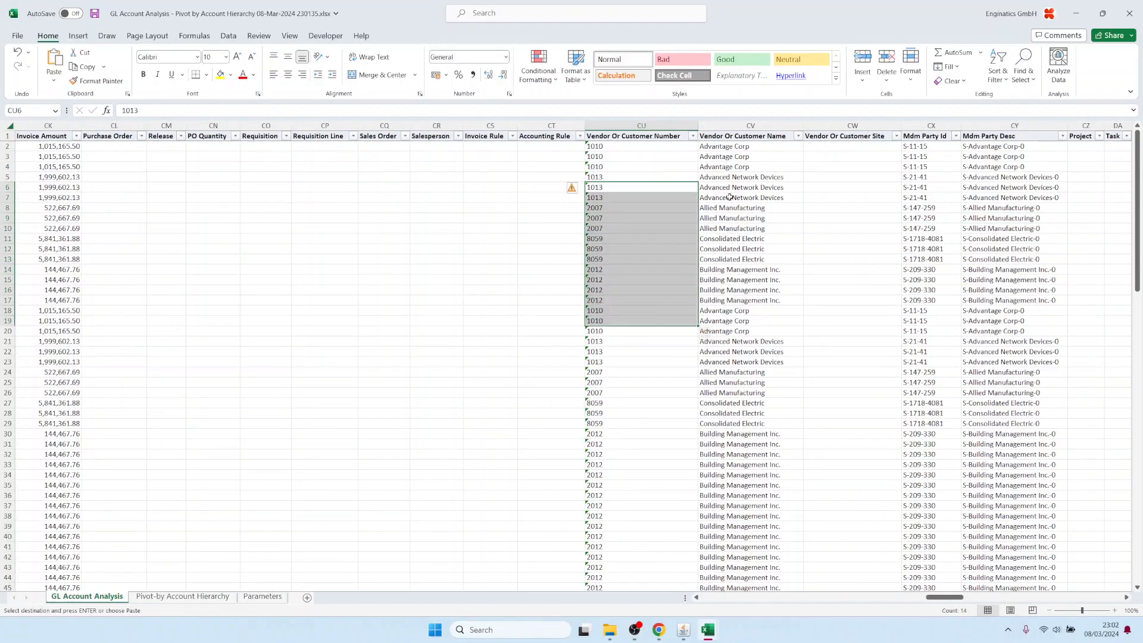
drag(741, 187, 738, 383)
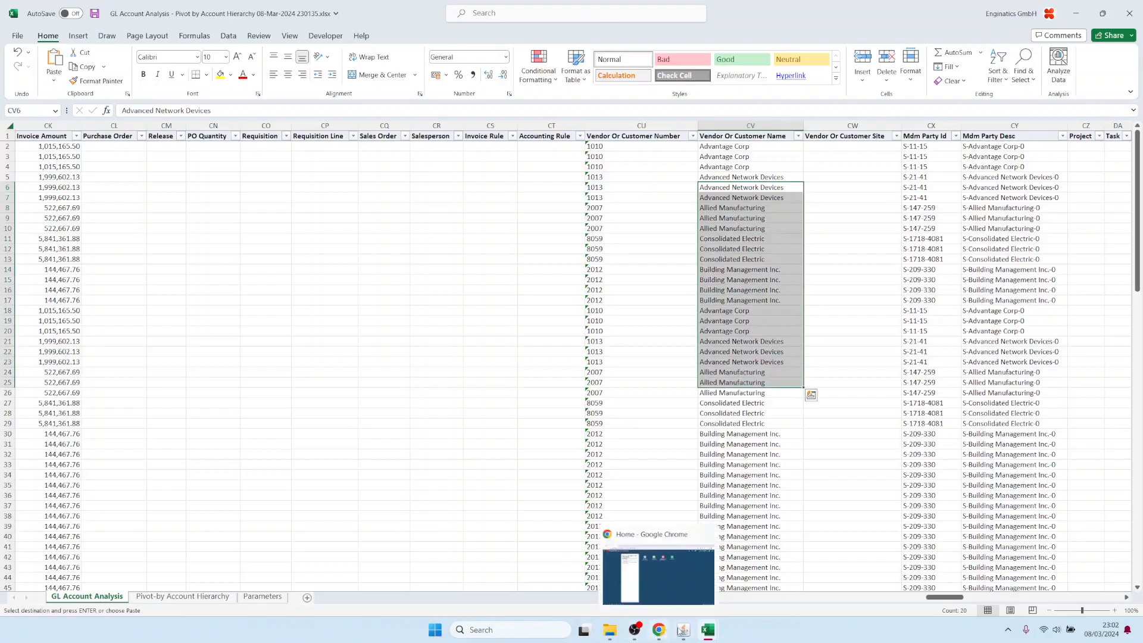
- Switch to Oracle Applications and look through the list of available Blitz Reports, keeping GL Account Analysis selected
click(683, 630)
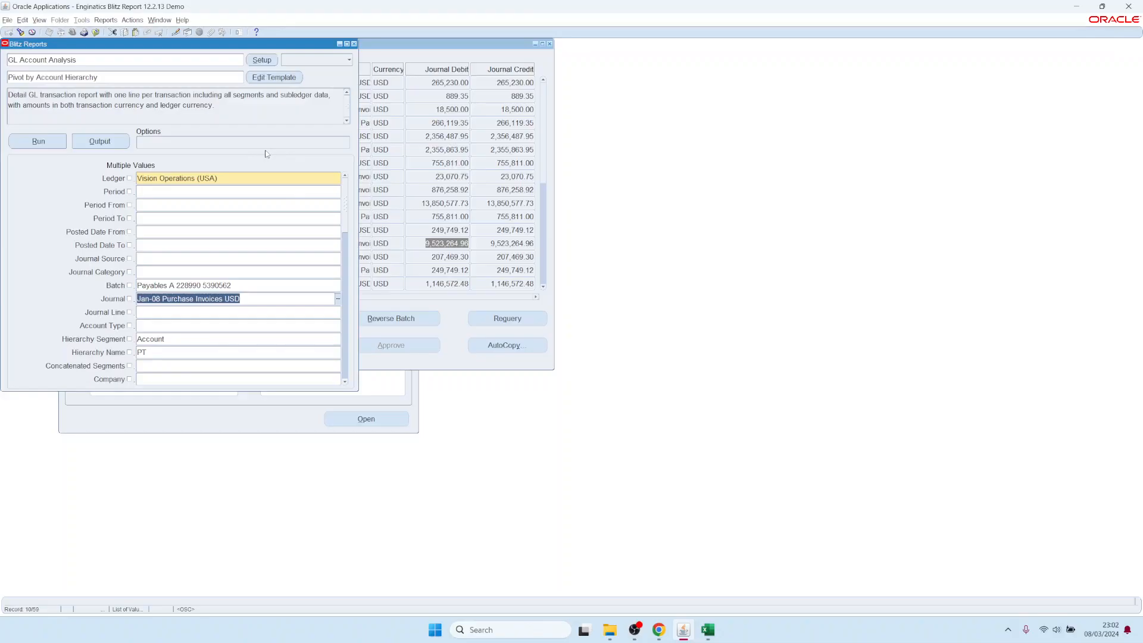
double_click(109, 59)
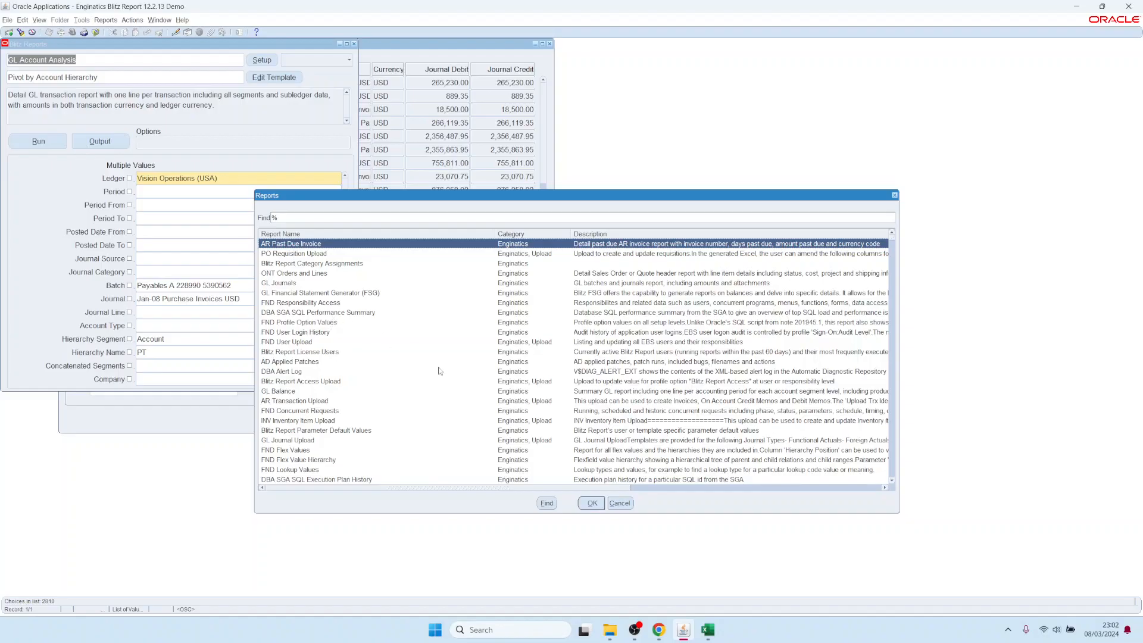
click(613, 503)
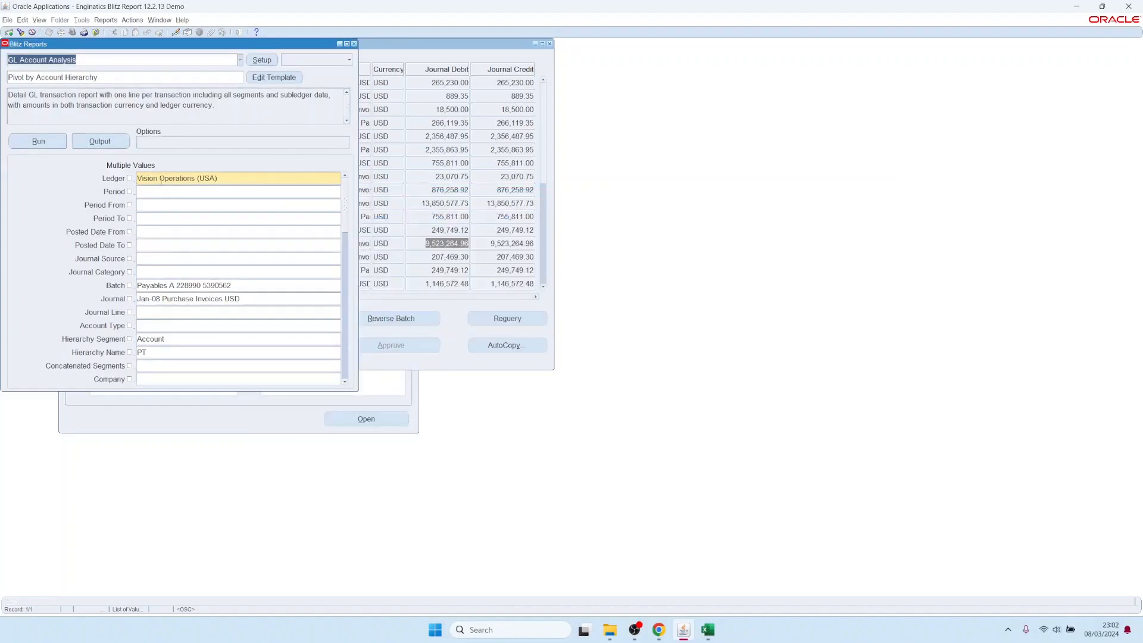
- Open the setup of the GL Account Analysis report and examine its SQL and parameter definitions
click(275, 61)
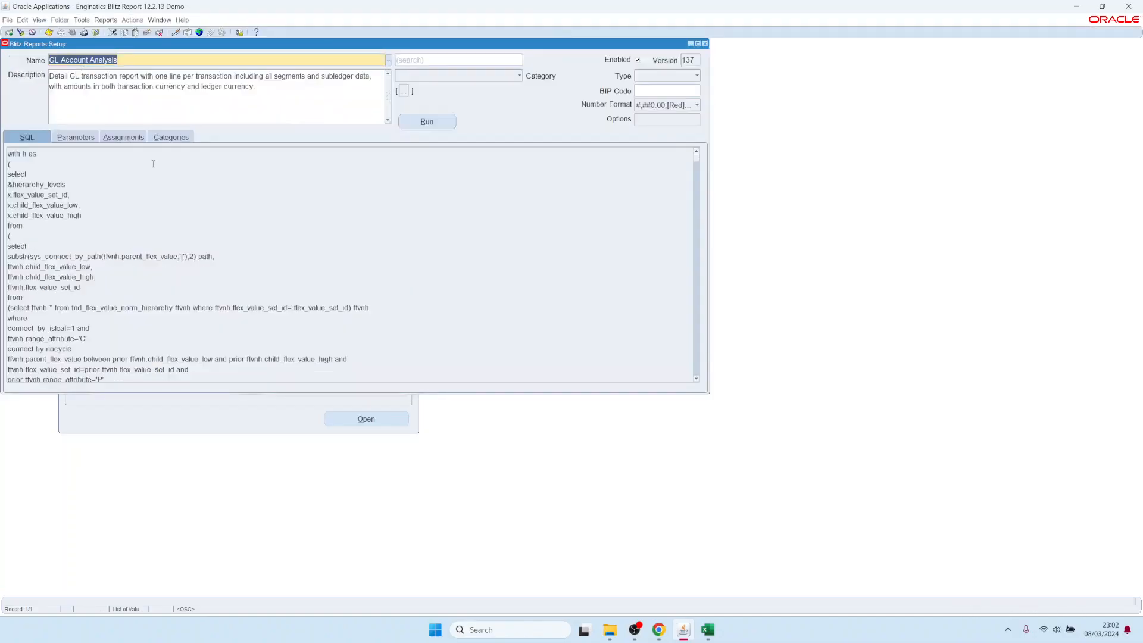
click(79, 61)
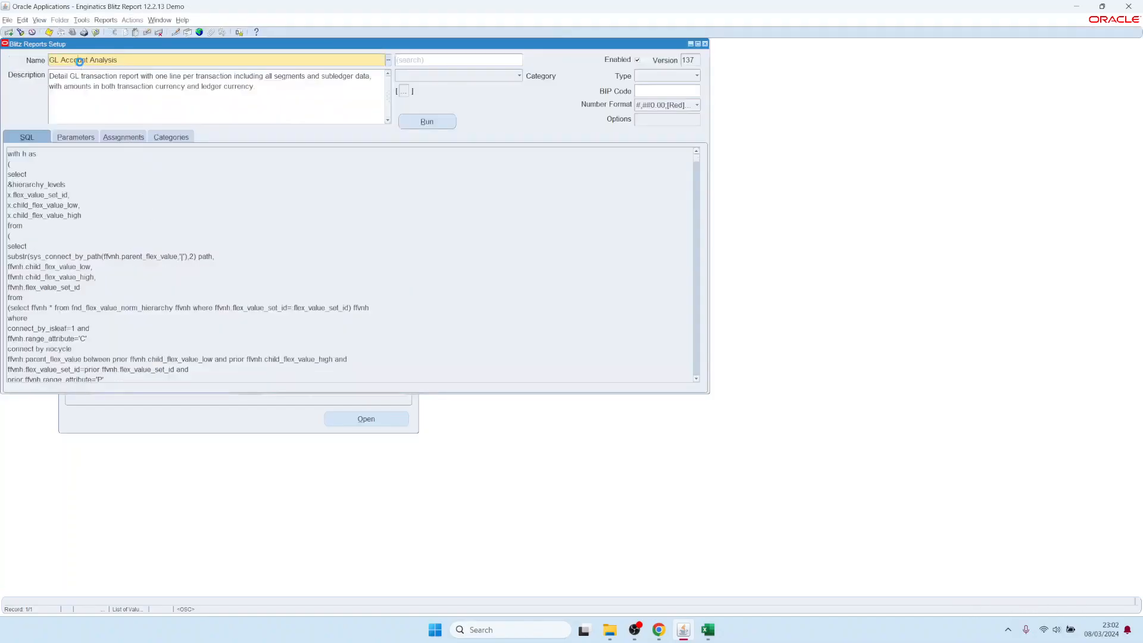
click(140, 219)
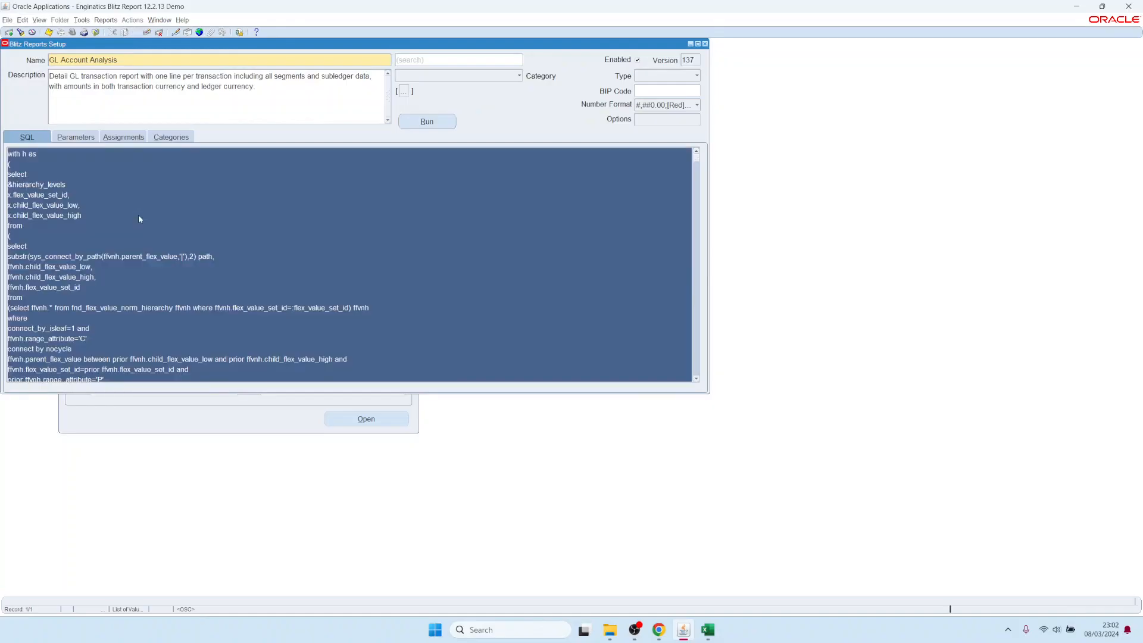
click(76, 138)
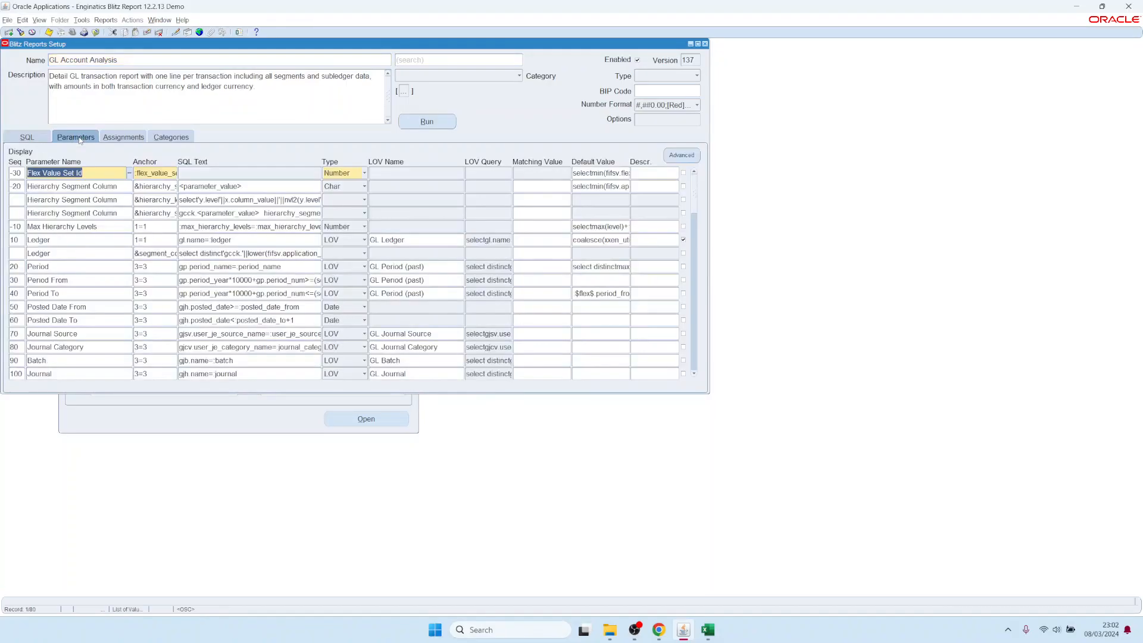
- Create a new report named "AP test" with the SQL "select * from ap_suppliers" and run it
click(103, 59)
key(Down)
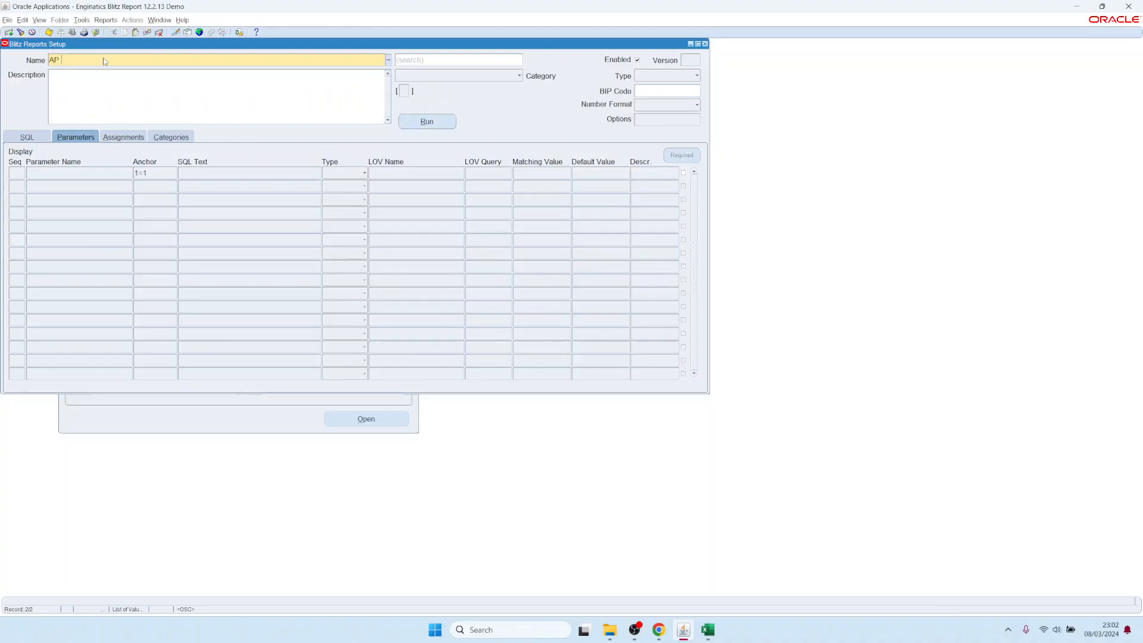
text(AP test)
key(Tab)
text(sele)
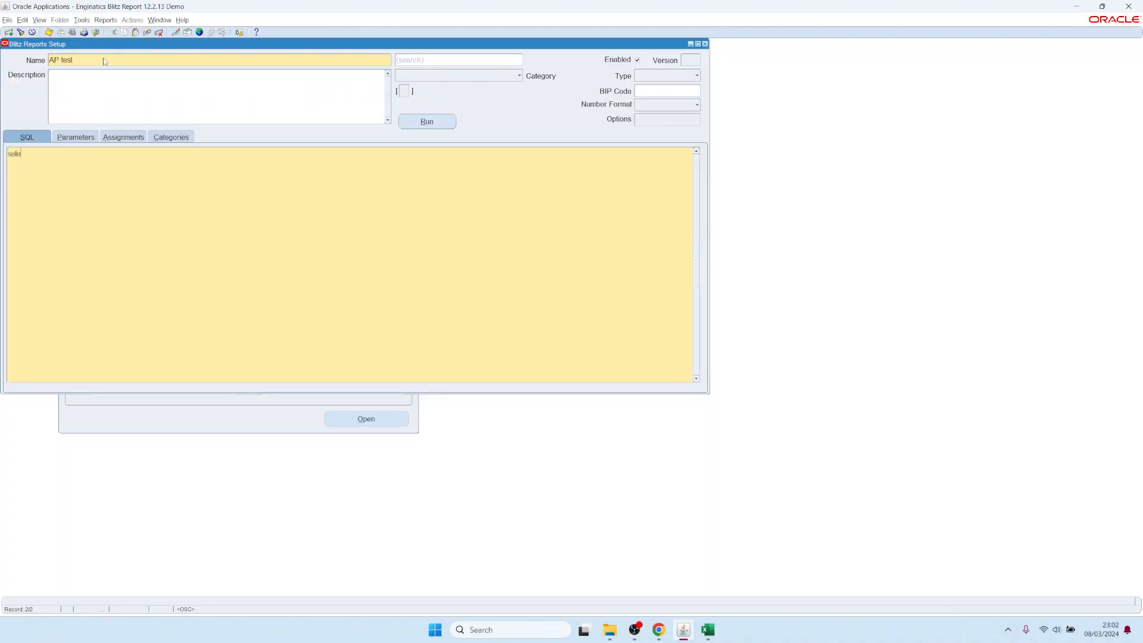
text(ct * from ap_suppliers)
key(alt+r)
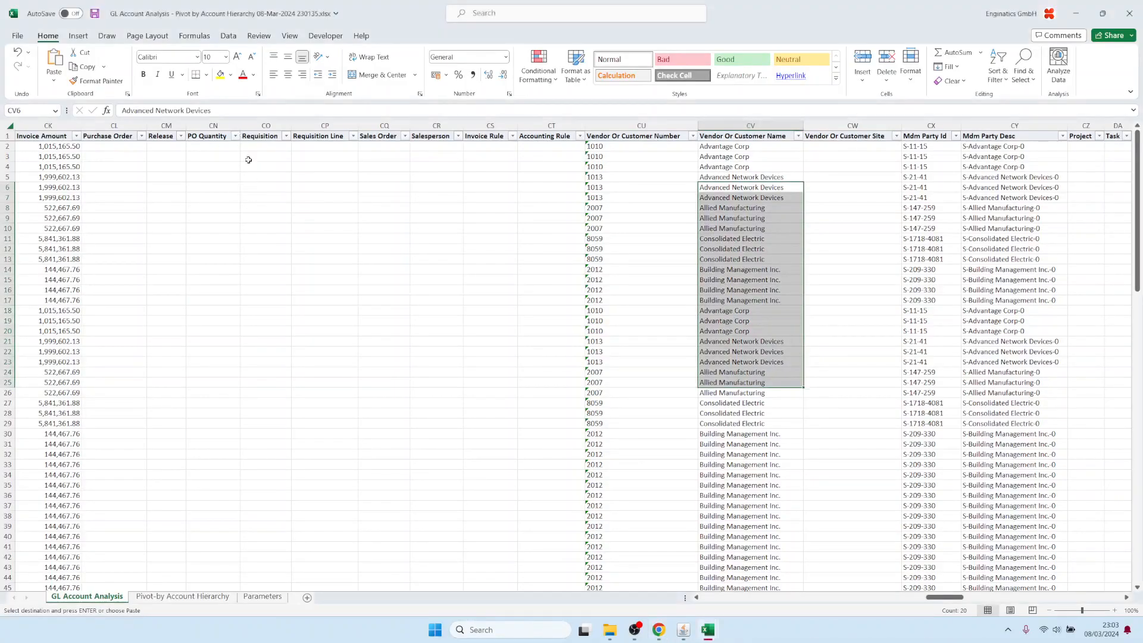
- Open the AP test output and examine the Vendor Name and Last Update Date columns
click(474, 281)
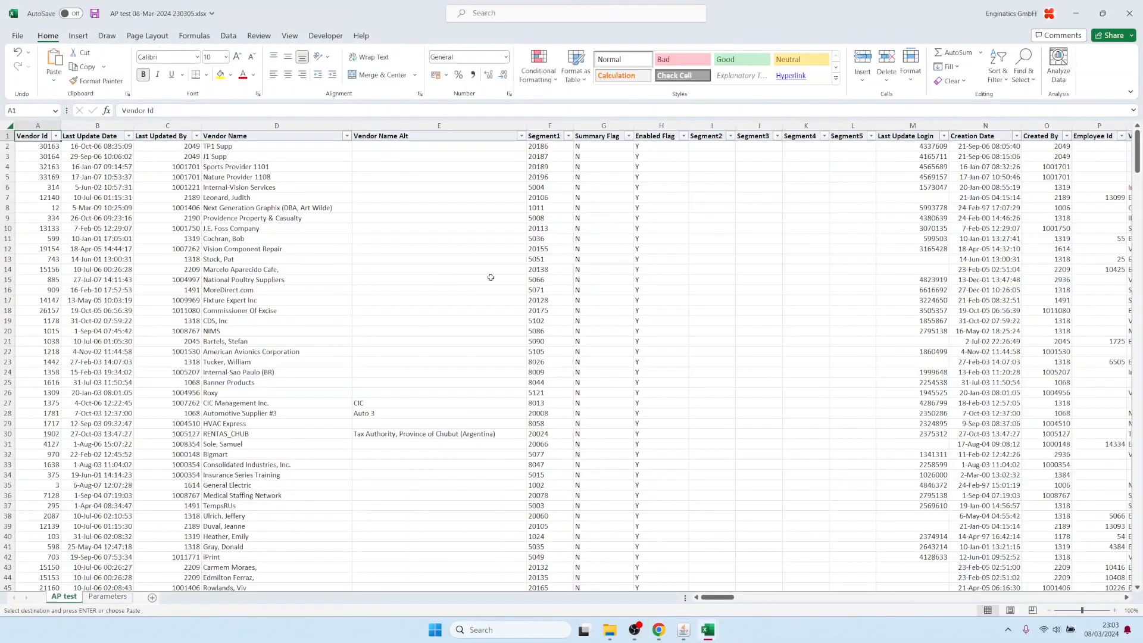
drag(253, 249, 250, 382)
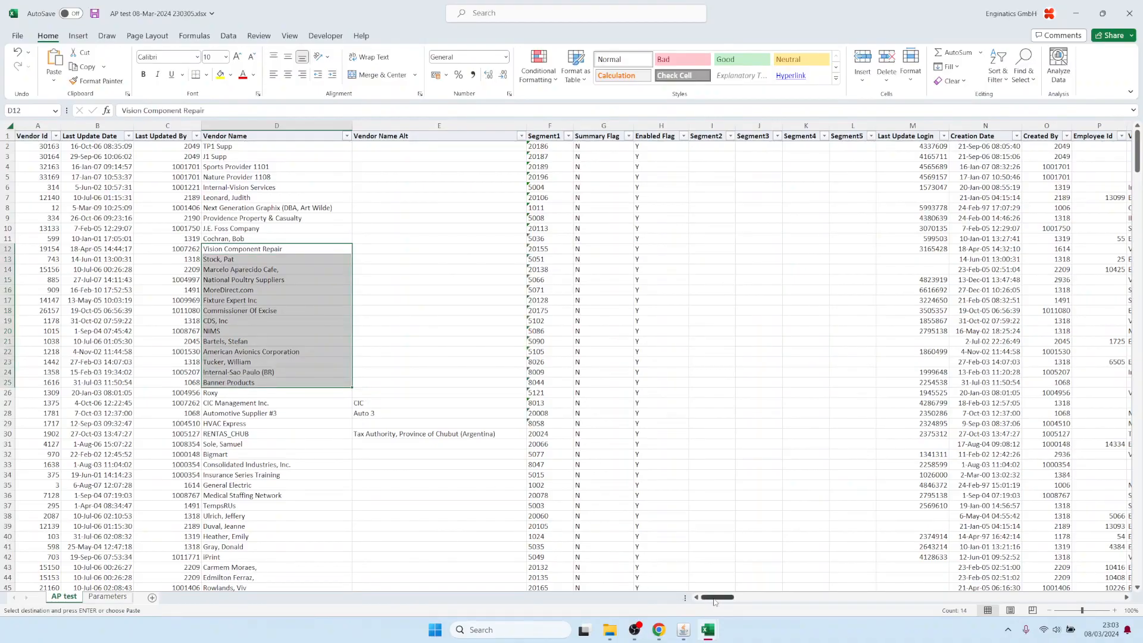
mouse_move(715, 600)
mouse_down()
mouse_move(863, 613)
mouse_move(712, 602)
mouse_up()
click(98, 208)
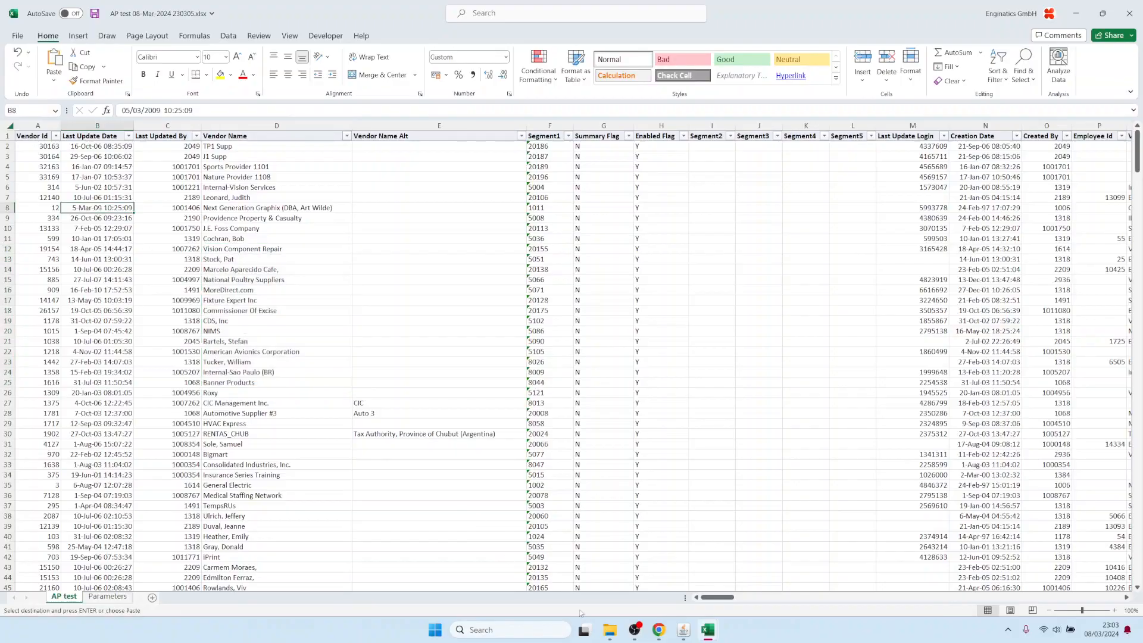
- Switch back to Oracle Applications, reopen Blitz Report and load PO Requisition Upload from the Upload category
mouse_move(685, 629)
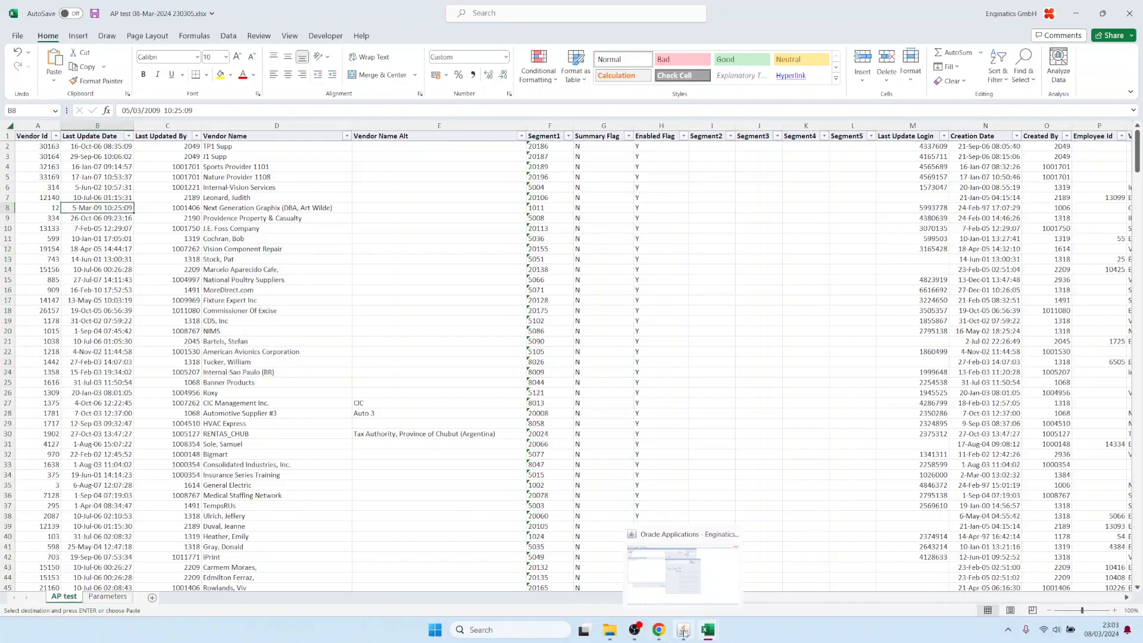
click(677, 594)
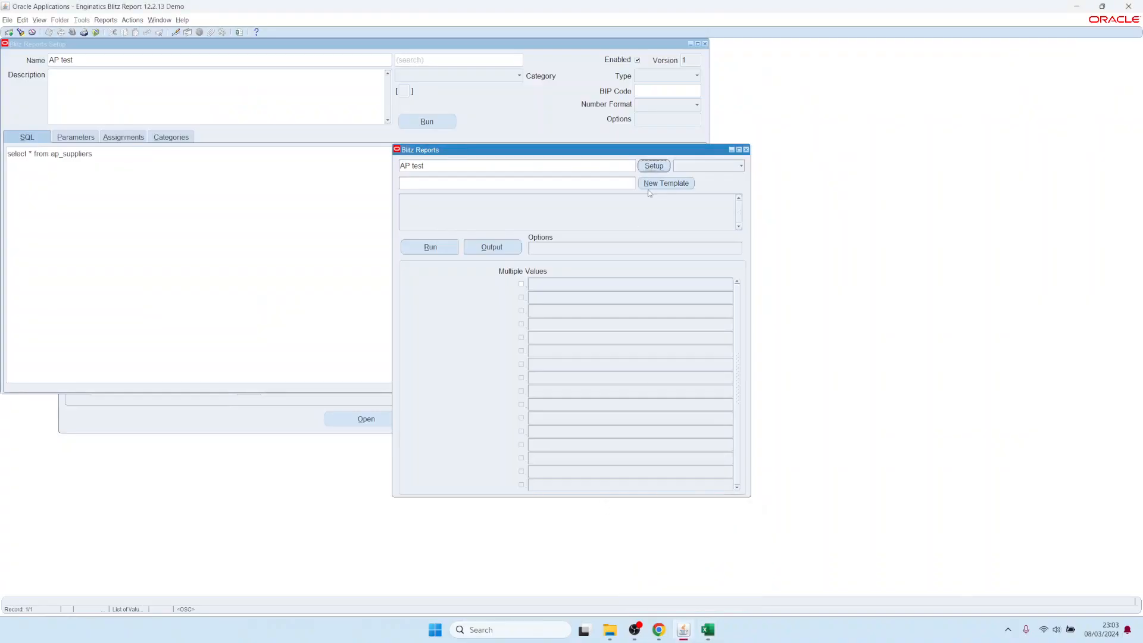
click(514, 162)
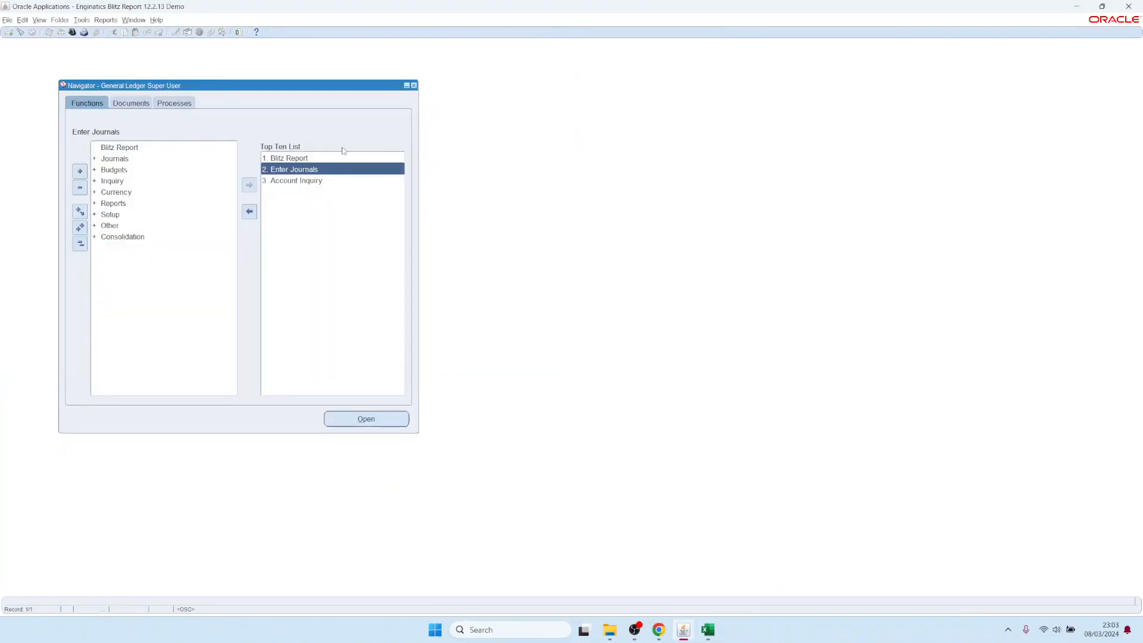
double_click(300, 159)
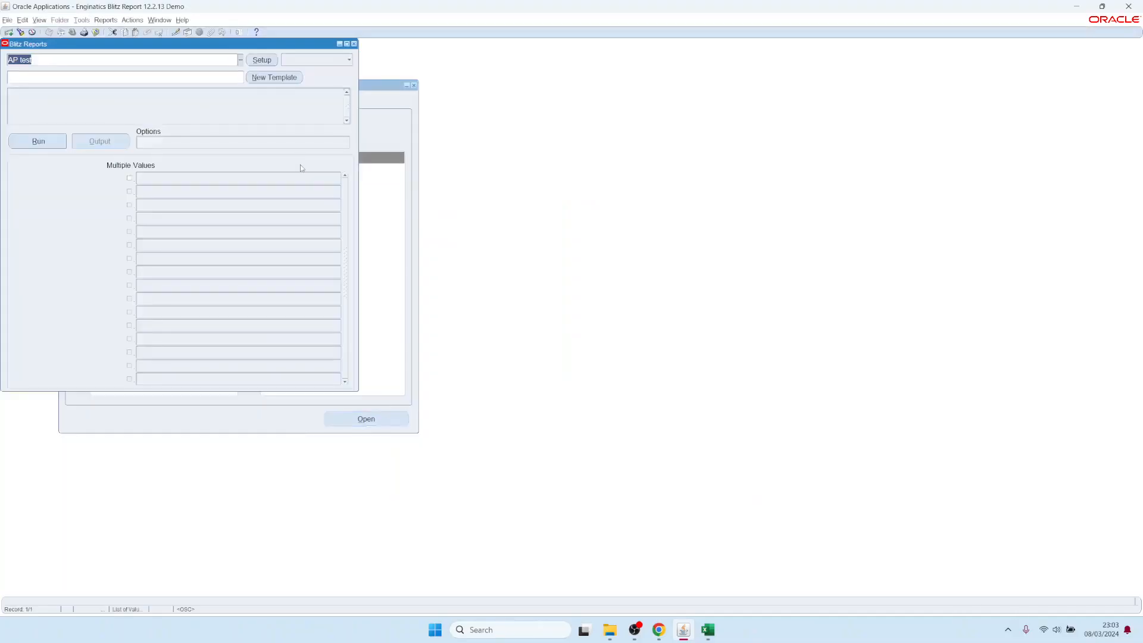
click(304, 62)
click(264, 115)
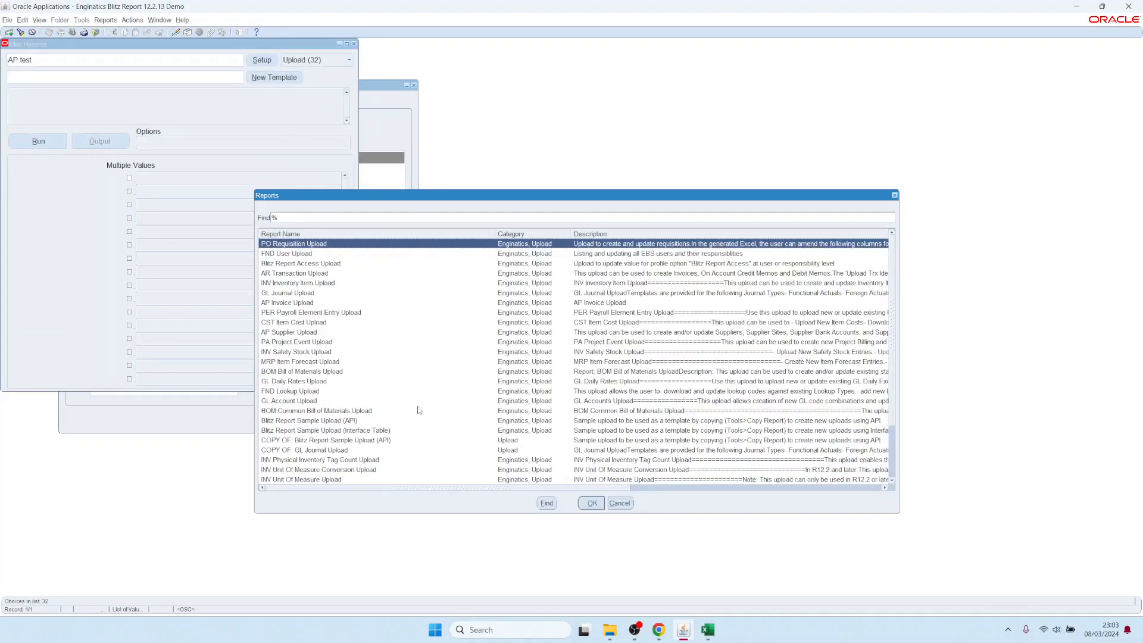
double_click(284, 244)
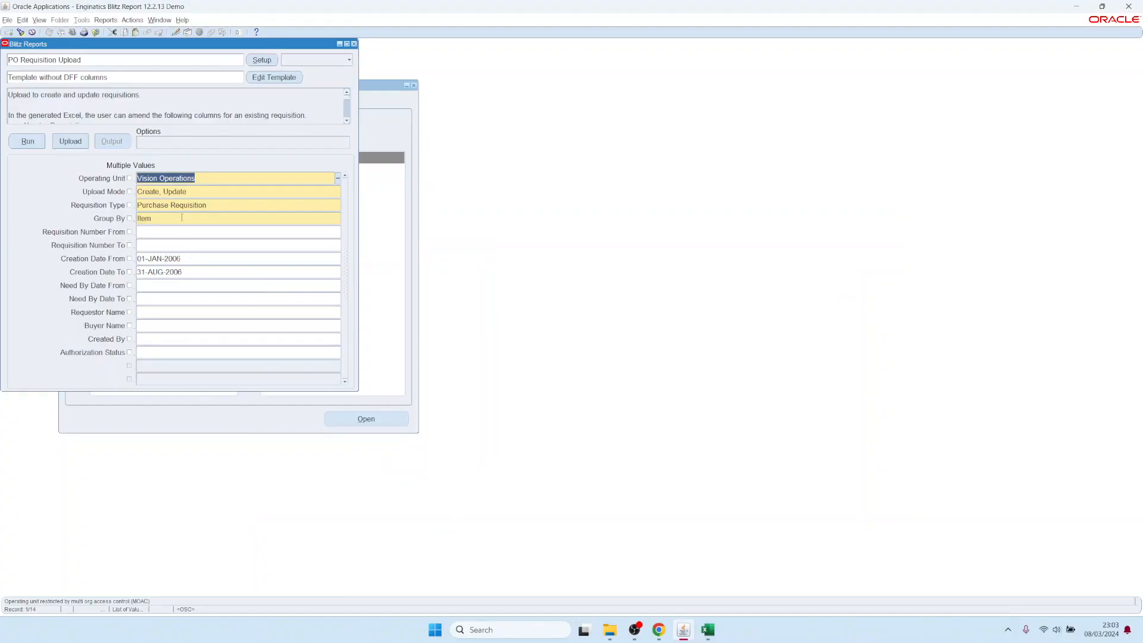
- Choose the upload mode "Create, Update", check the creation date range and run the PO Requisition Upload
key(Tab)
key(ctrl+l)
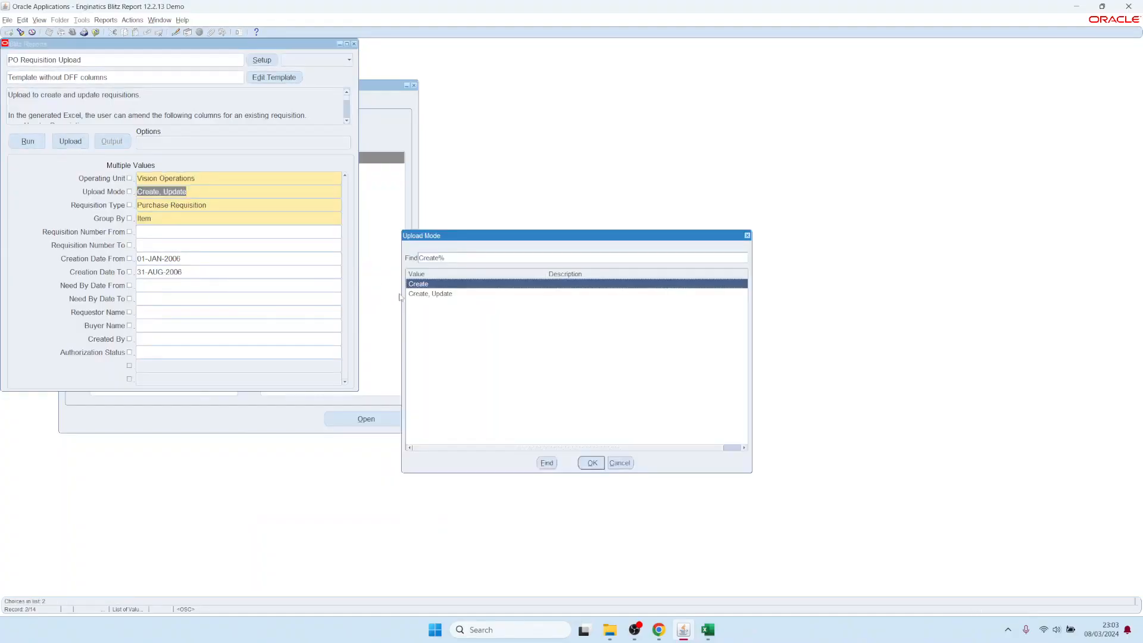
click(432, 295)
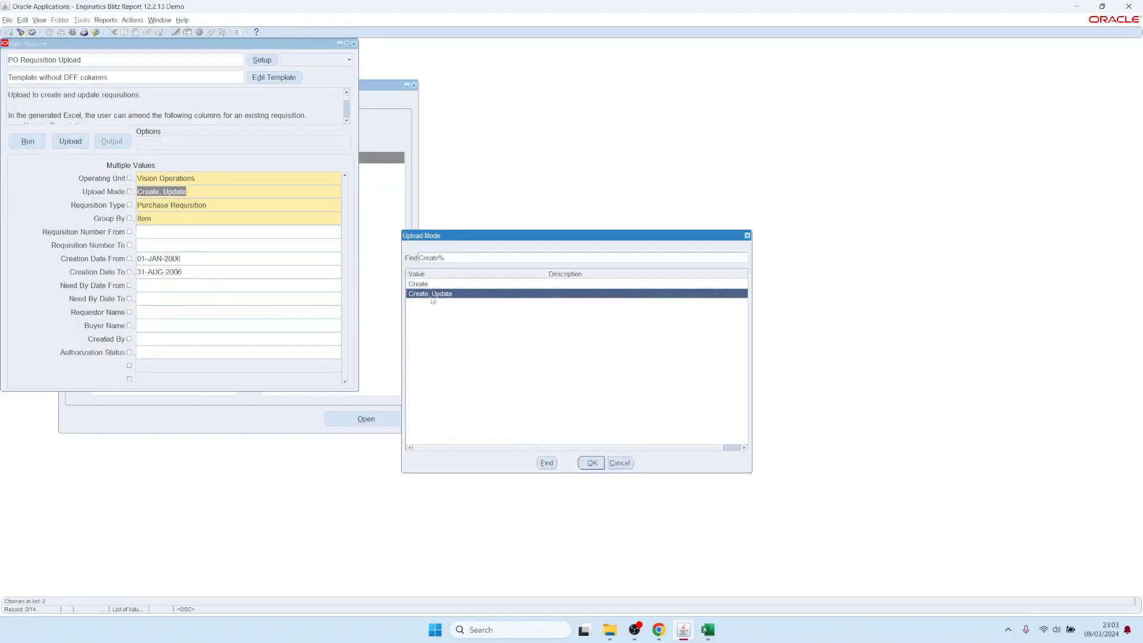
click(591, 463)
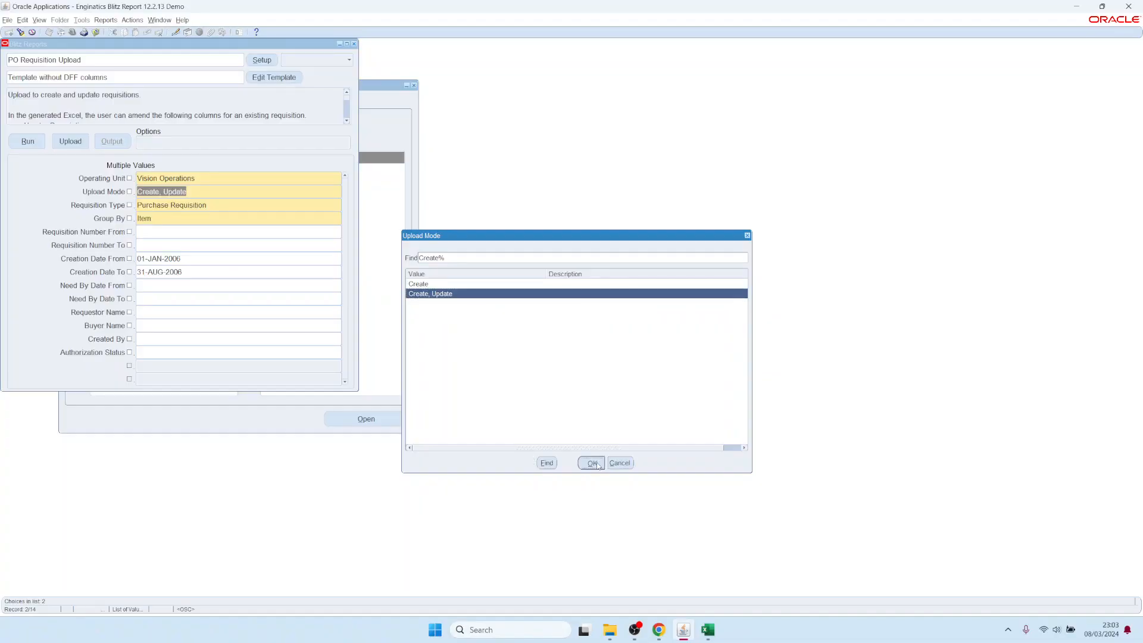
click(178, 260)
key(Tab)
click(30, 144)
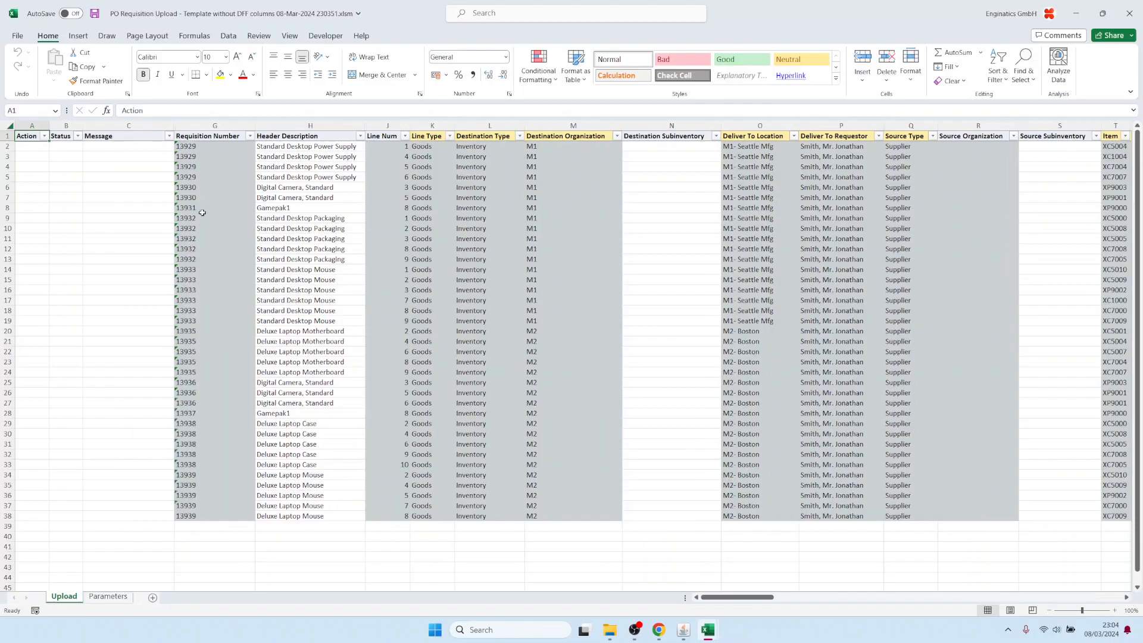
- Examine the requisition numbers, header descriptions and the Line Type to Destination Organization columns in the upload sheet
drag(205, 199, 207, 421)
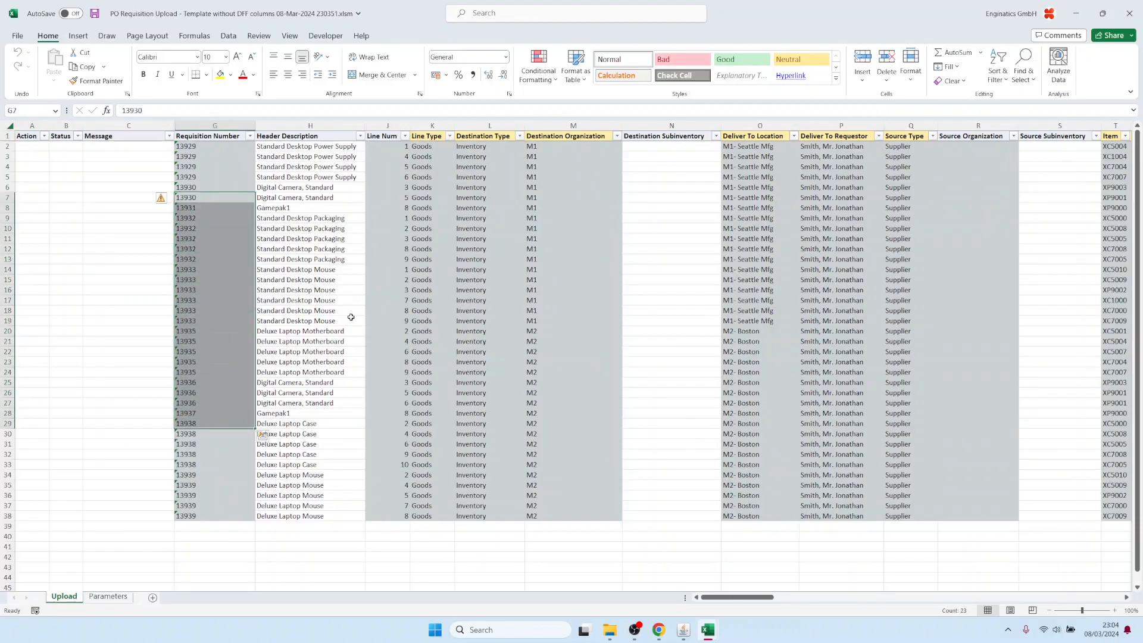
click(434, 137)
drag(434, 136, 553, 136)
drag(300, 218, 312, 334)
drag(315, 413, 311, 403)
- Change the header description in row 8 to "Test" and copy it down through row 18
click(280, 208)
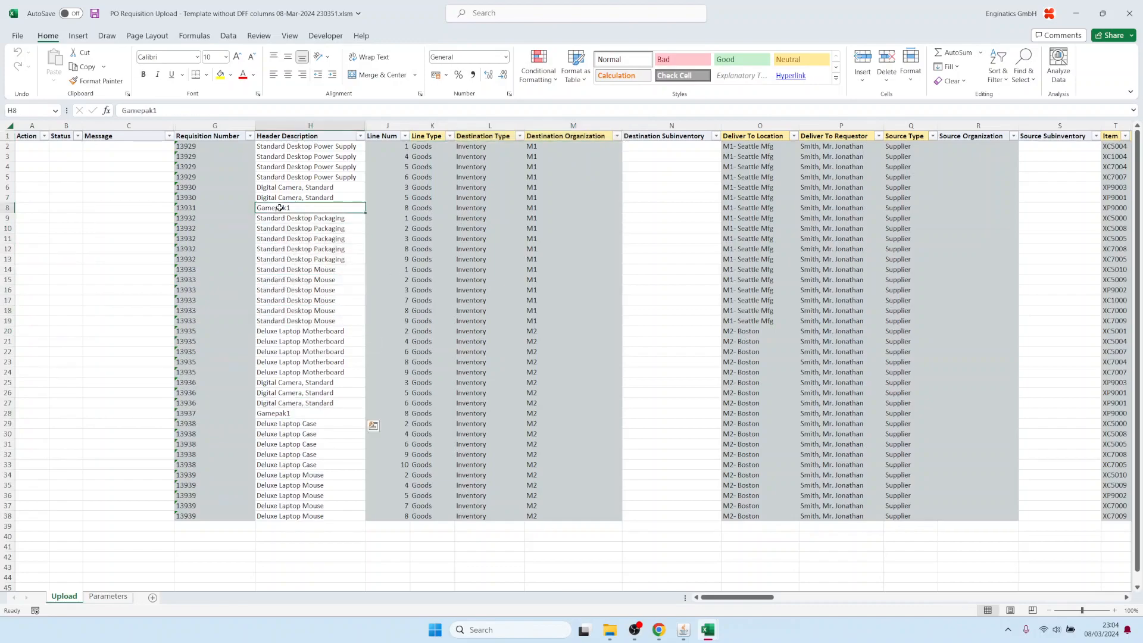
text(Test)
key(ctrl+Return)
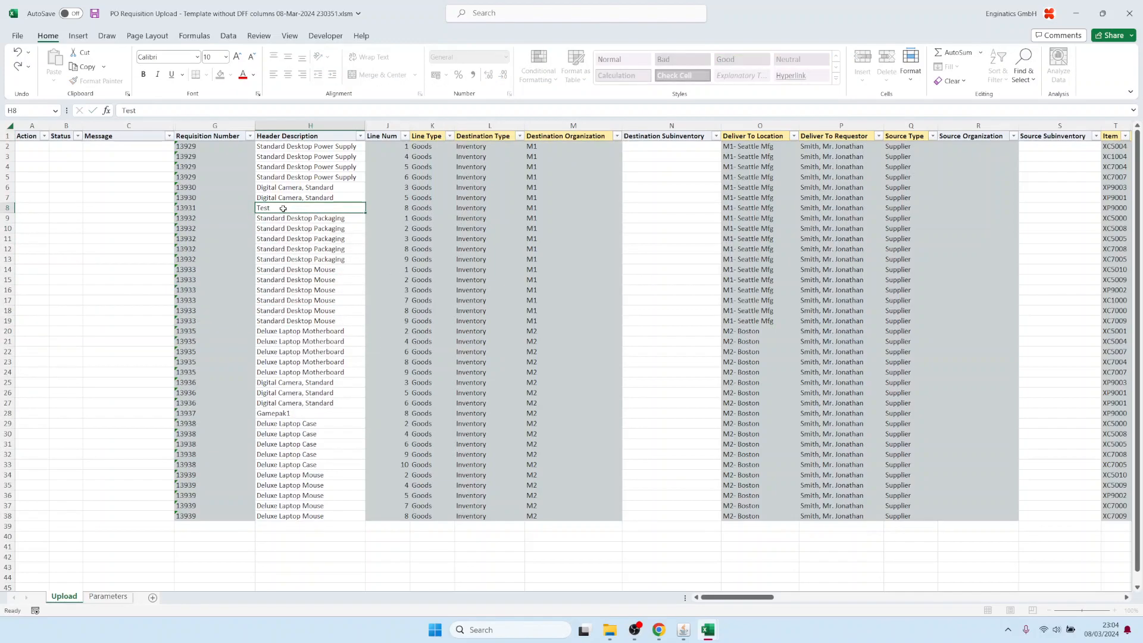
key(ctrl+c)
key(shift+Down)
key(shift+Down)
key(shift+Down)
key(shift+Down)
key(shift+Down)
key(shift+Down)
key(shift+Down)
key(shift+Down)
key(shift+Down)
key(shift+Down)
key(ctrl+v)
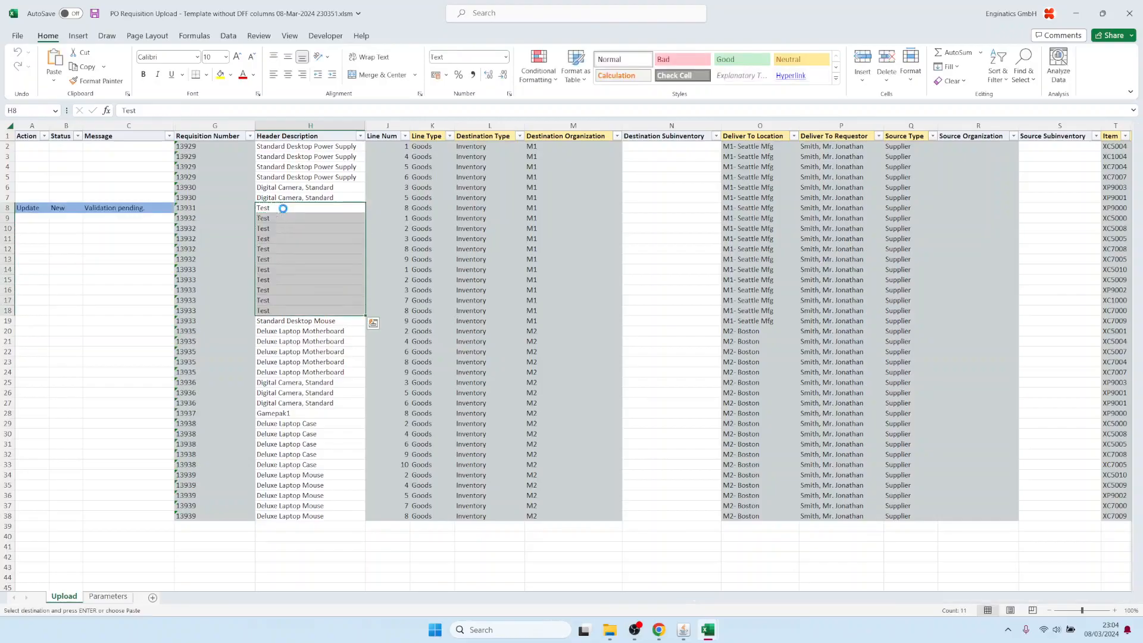
- Copy the line details of rows 3 and 4, starting at Line Type, into rows 39 and 40 as new requisition lines
click(417, 157)
key(shift+Down)
key(shift+Right)
key(shift+Right)
key(shift+Right)
key(shift+Right)
key(shift+Right)
key(shift+Right)
key(shift+Right)
key(shift+Right)
key(shift+Right)
key(shift+Right)
key(shift+Right)
key(shift+Right)
key(shift+Right)
key(shift+Right)
key(shift+Right)
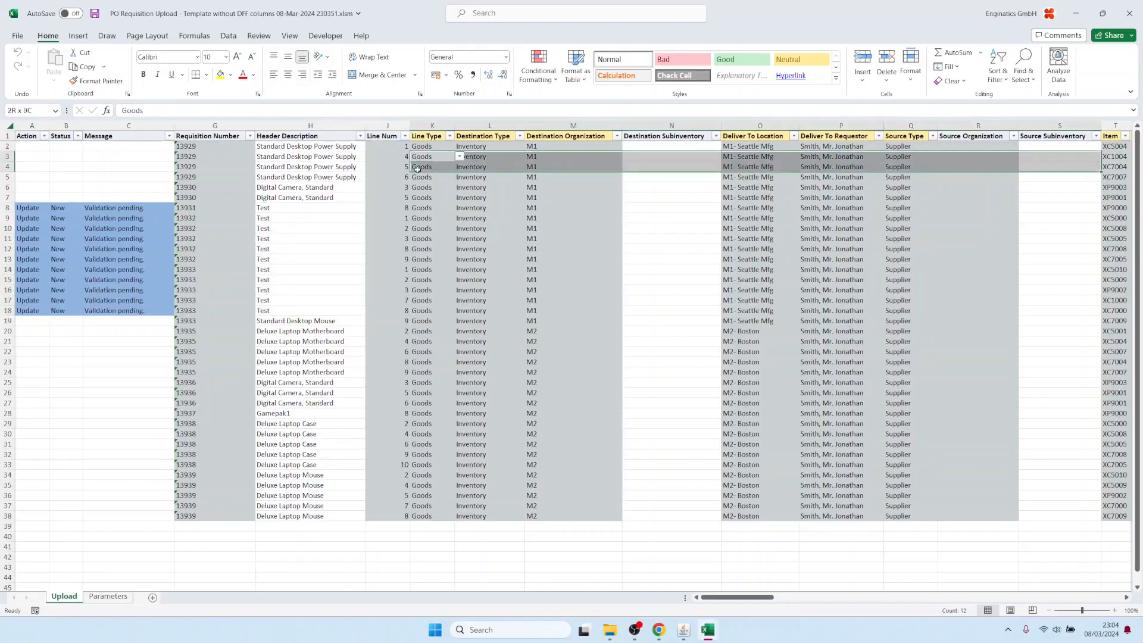
scroll(417, 169, right, 1)
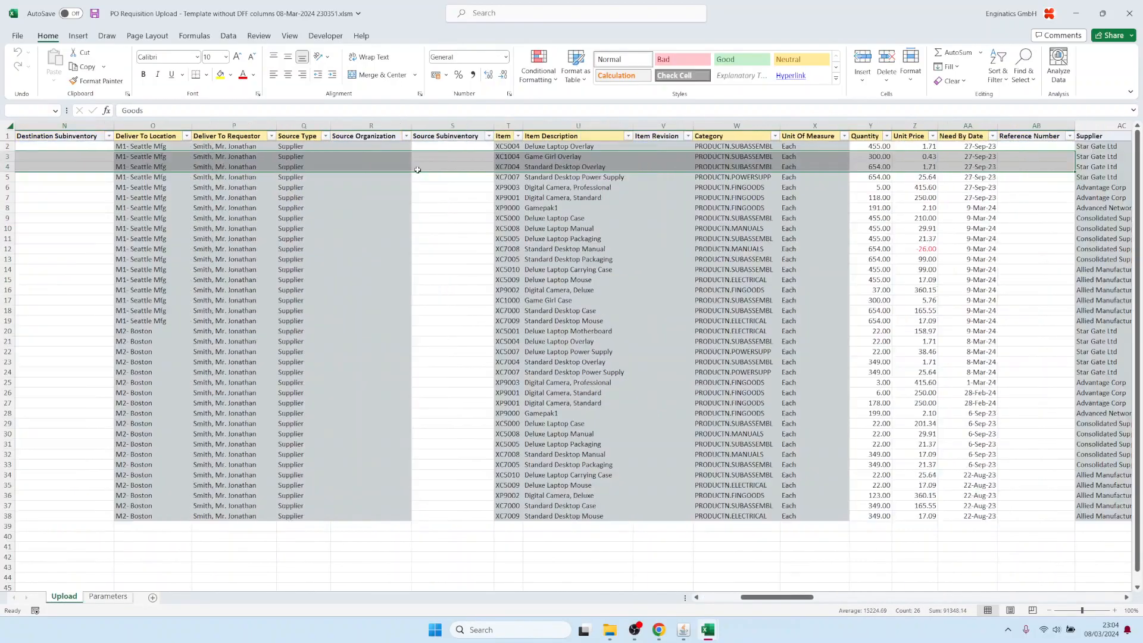
key(ctrl+c)
key(Home)
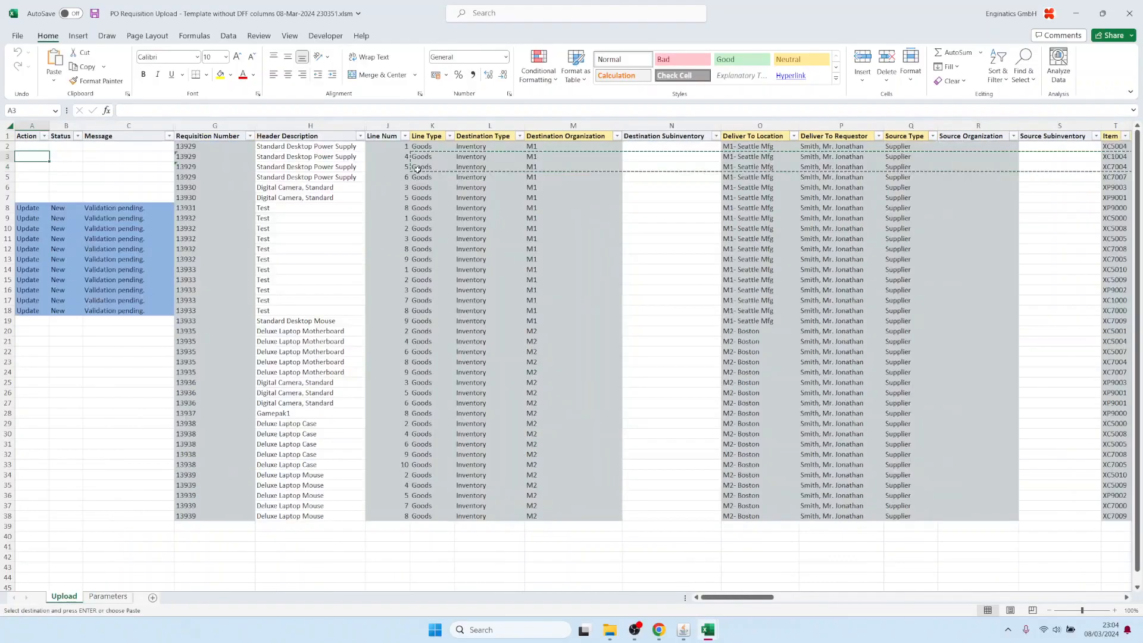
click(423, 528)
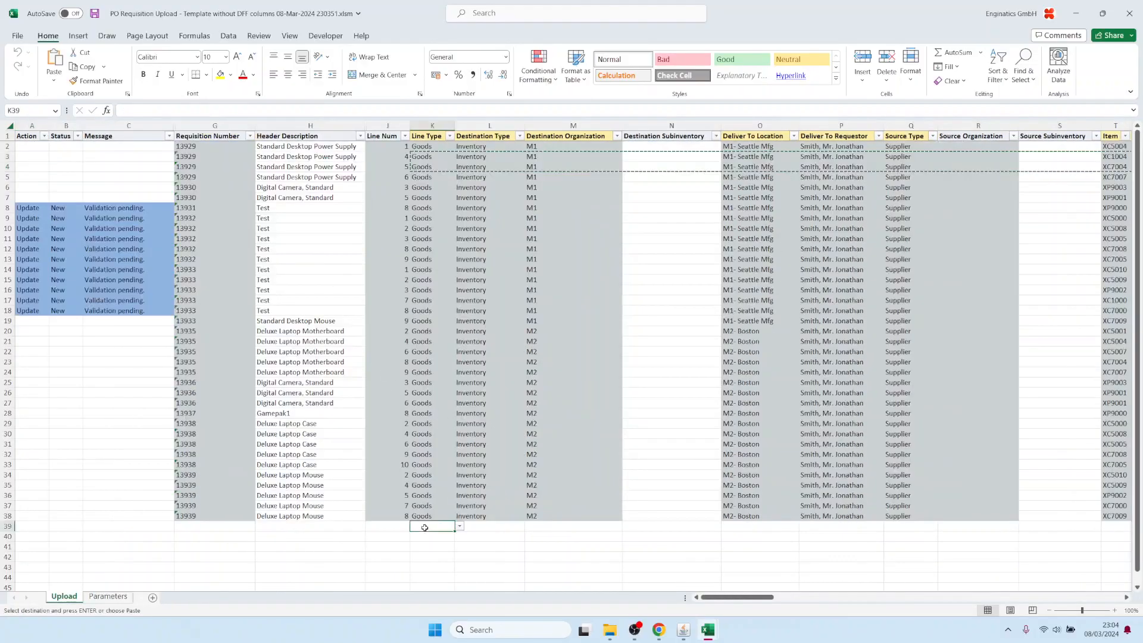
key(ctrl+v)
scroll(434, 396, down, 2)
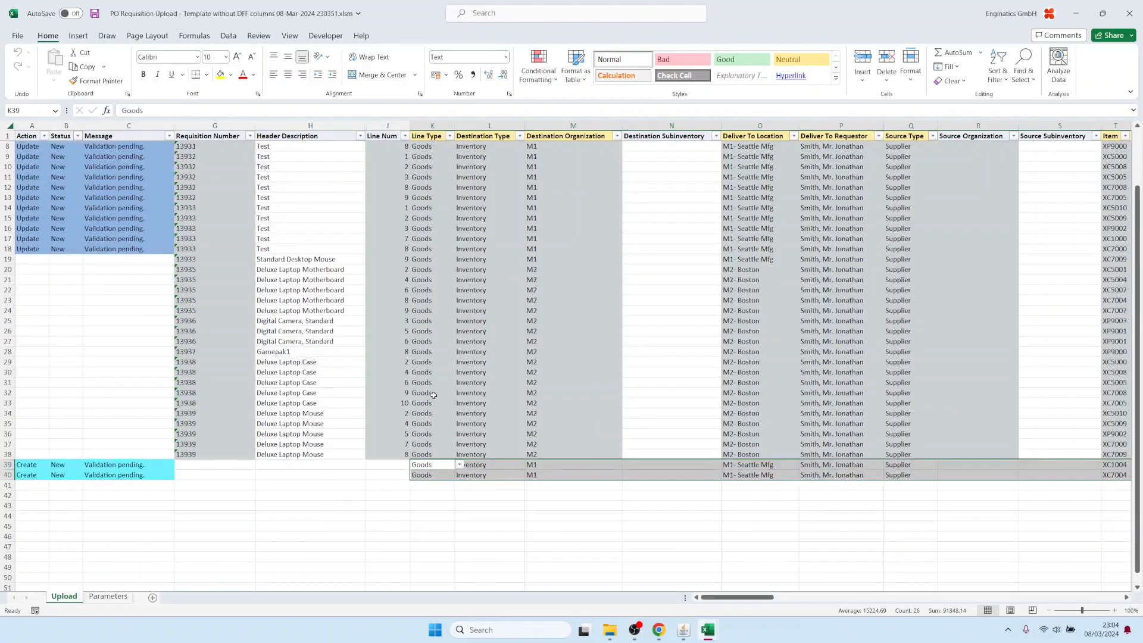
- Start a new requisition line in row 41 with Line Type Goods, Destination Type Inventory and Destination Organization M1
click(430, 485)
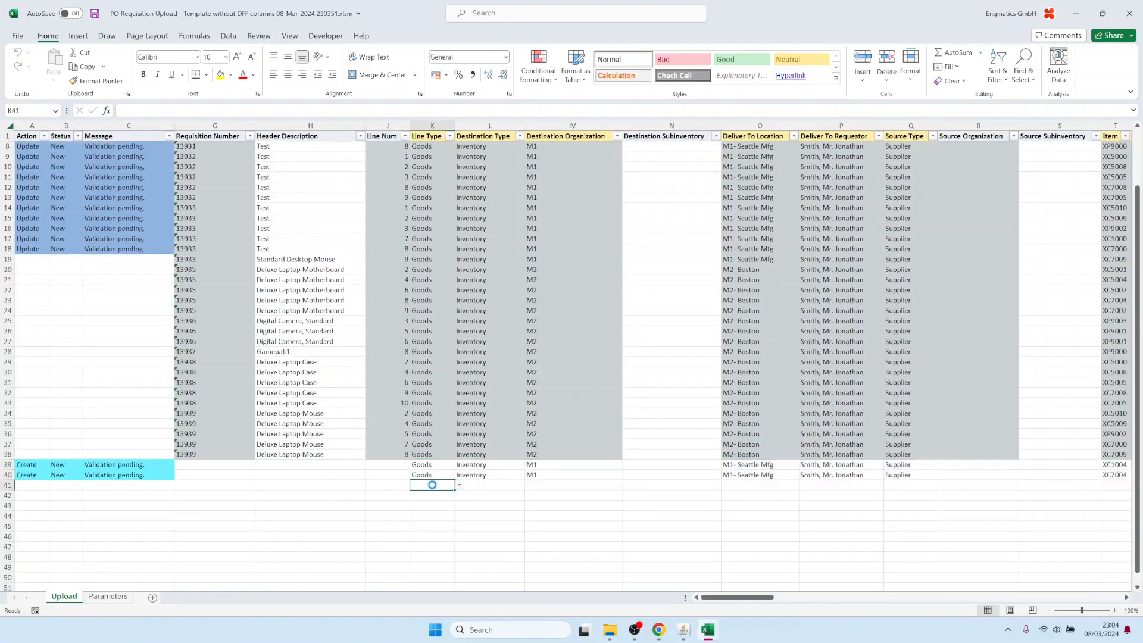
text(g)
key(Down)
key(Return)
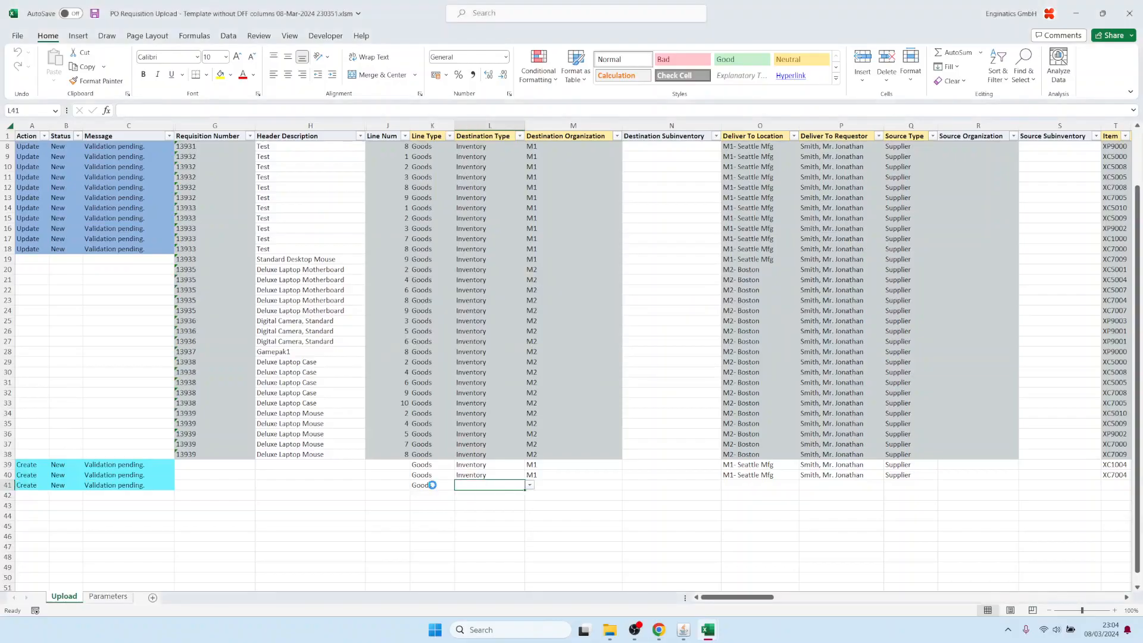
key(Down)
key(Down)
key(Return)
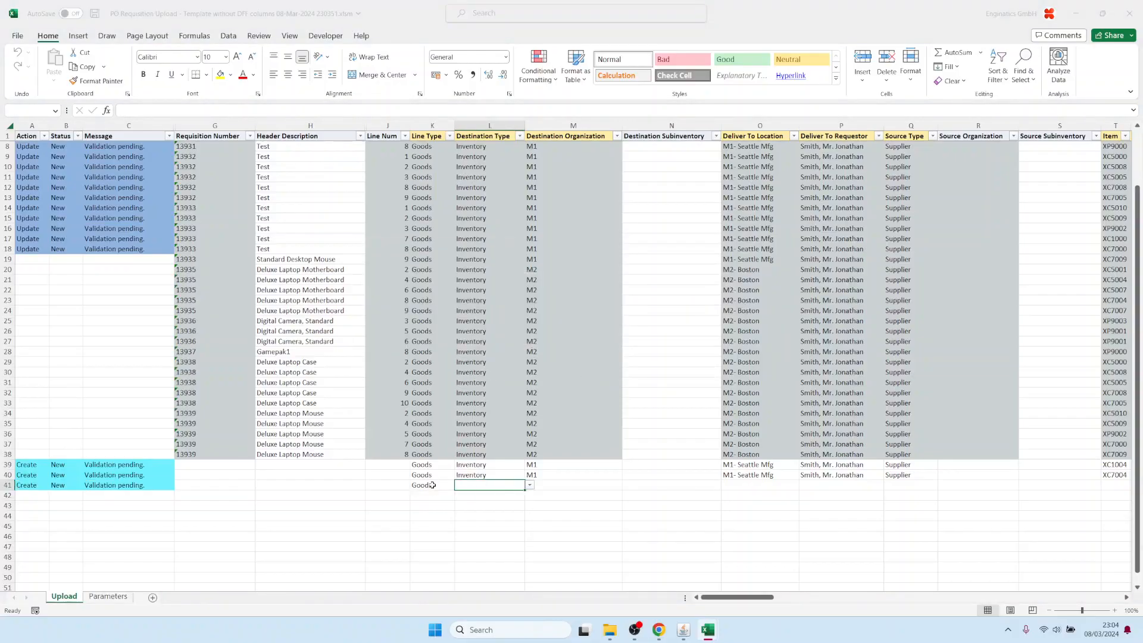
text(m1)
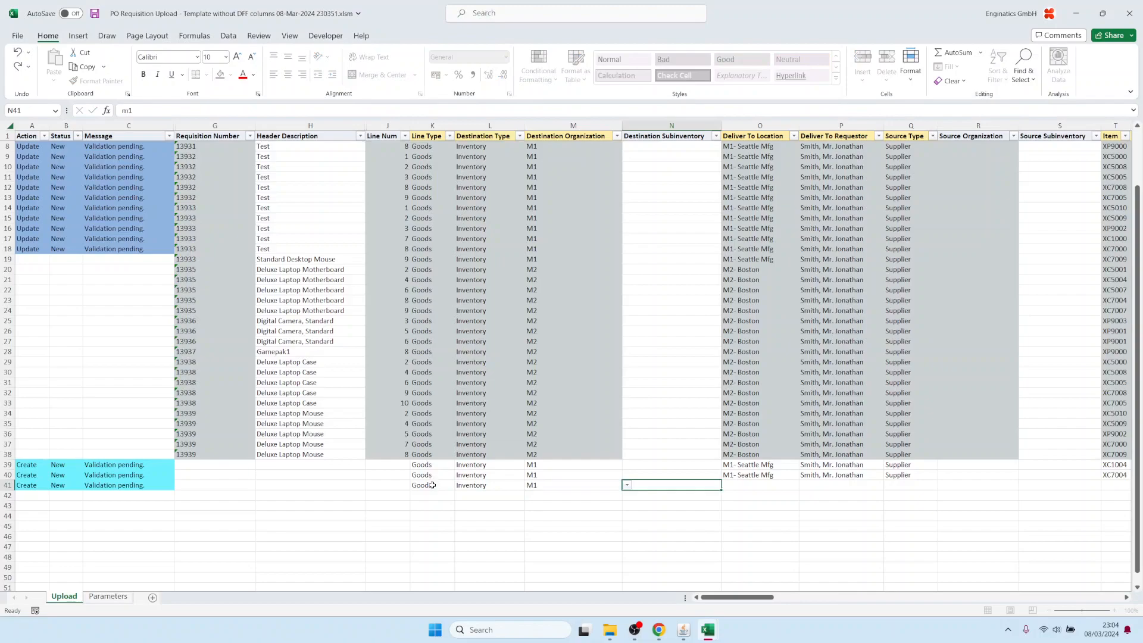
- Pick Buenos Aires as row 41's Deliver To Location, choose a Deliver To Requestor and set the Source Type to Supplier
key(Tab)
key(Down)
key(Return)
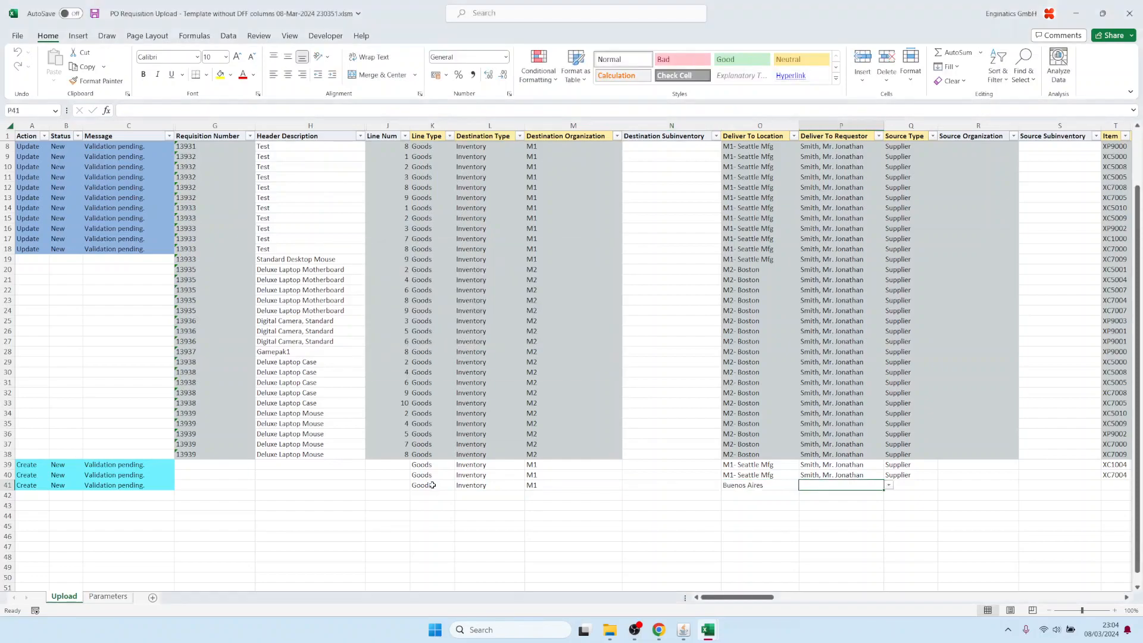
key(Down)
key(Down)
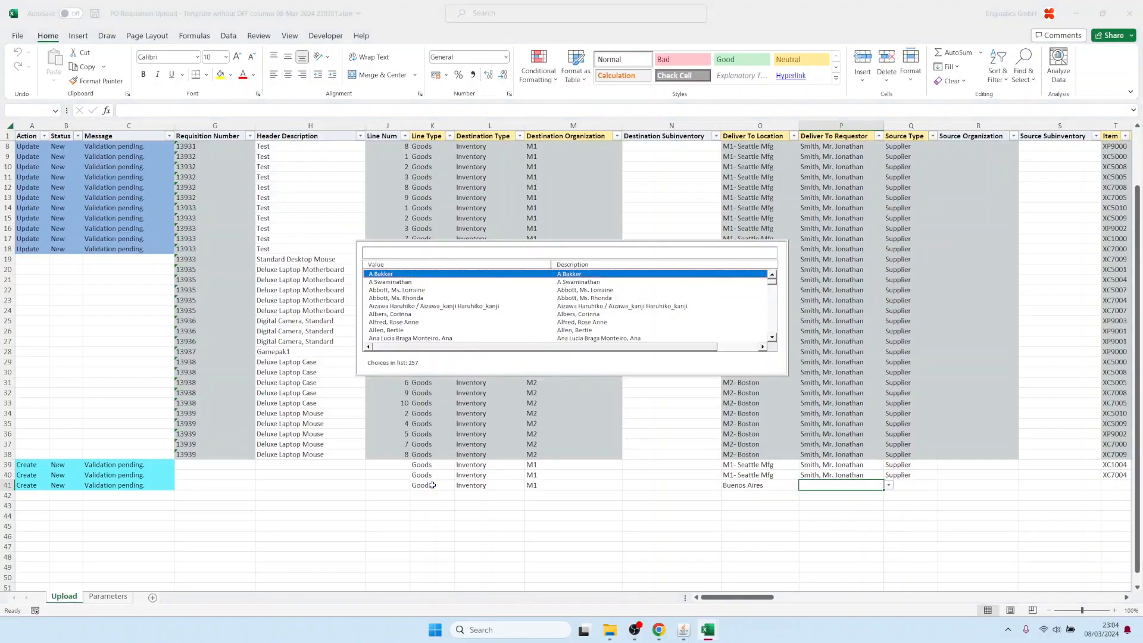
key(Return)
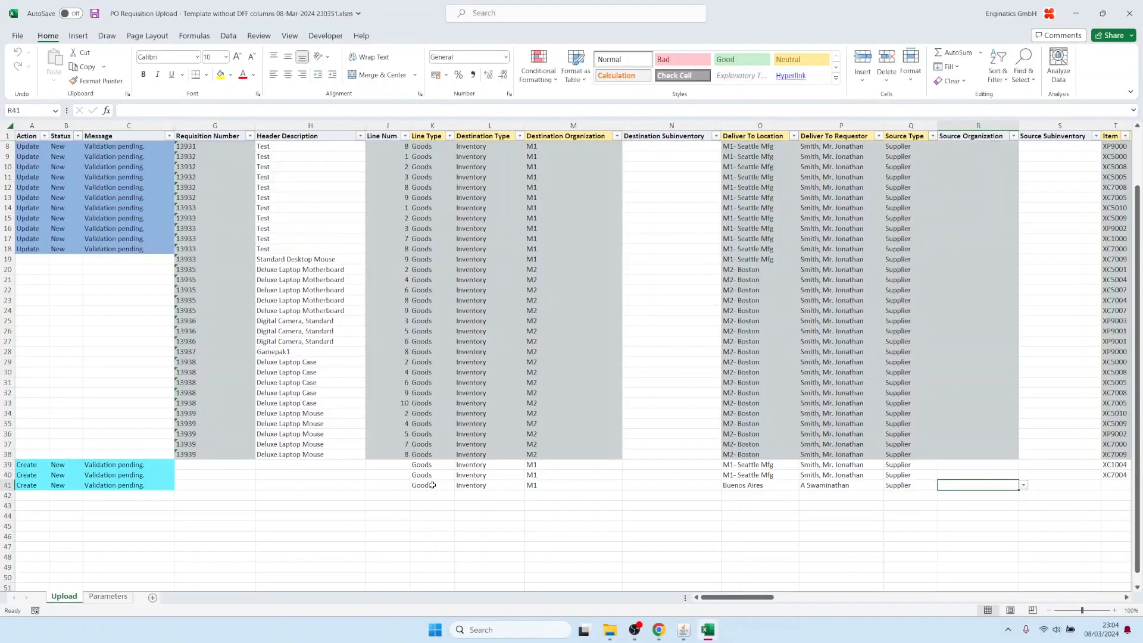
- Look up items matching "For" for row 41 and choose Ford F150 2004 as the Item
key(Tab)
key(Tab)
key(Tab)
key(Tab)
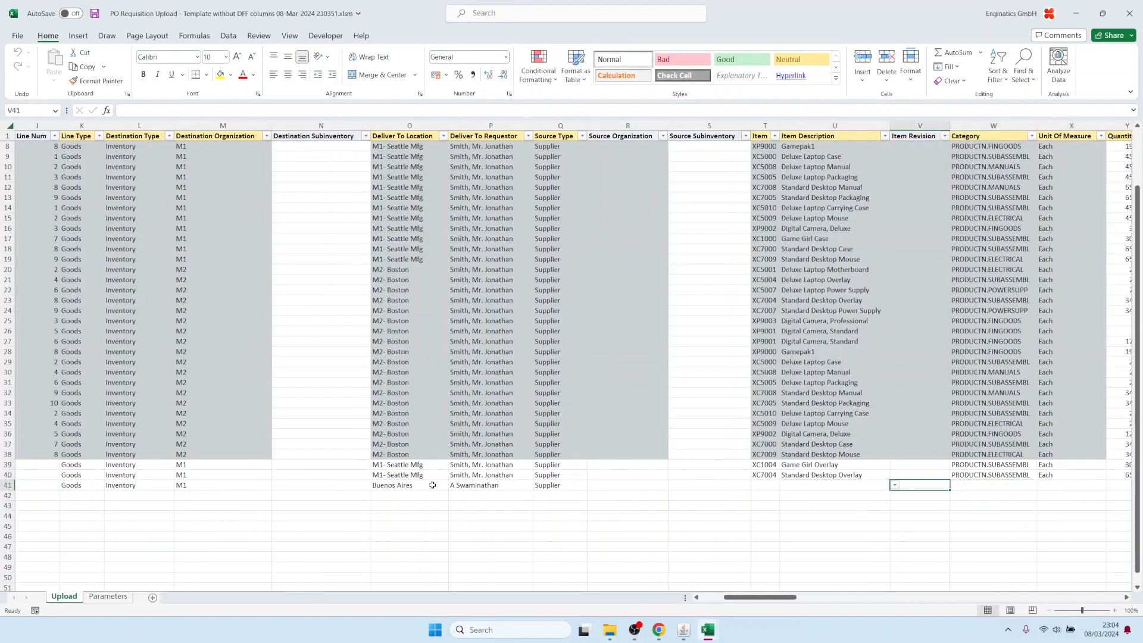
key(Right)
key(Right)
key(Right)
key(Right)
key(Right)
key(Left)
key(Left)
key(Left)
key(Left)
key(Left)
key(Left)
key(Left)
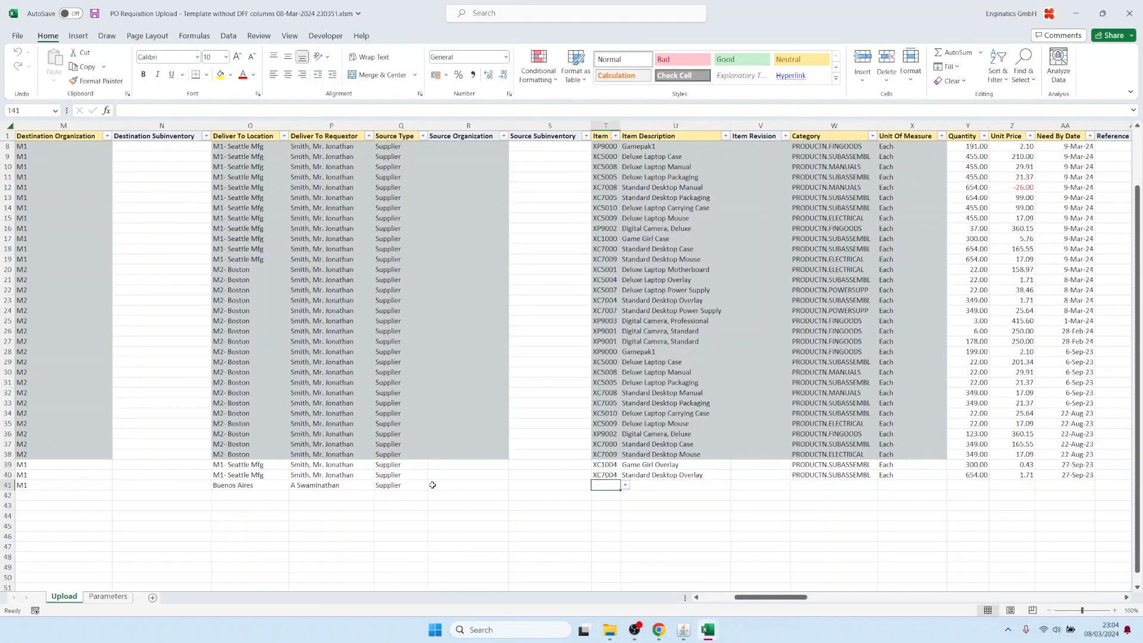
text(For)
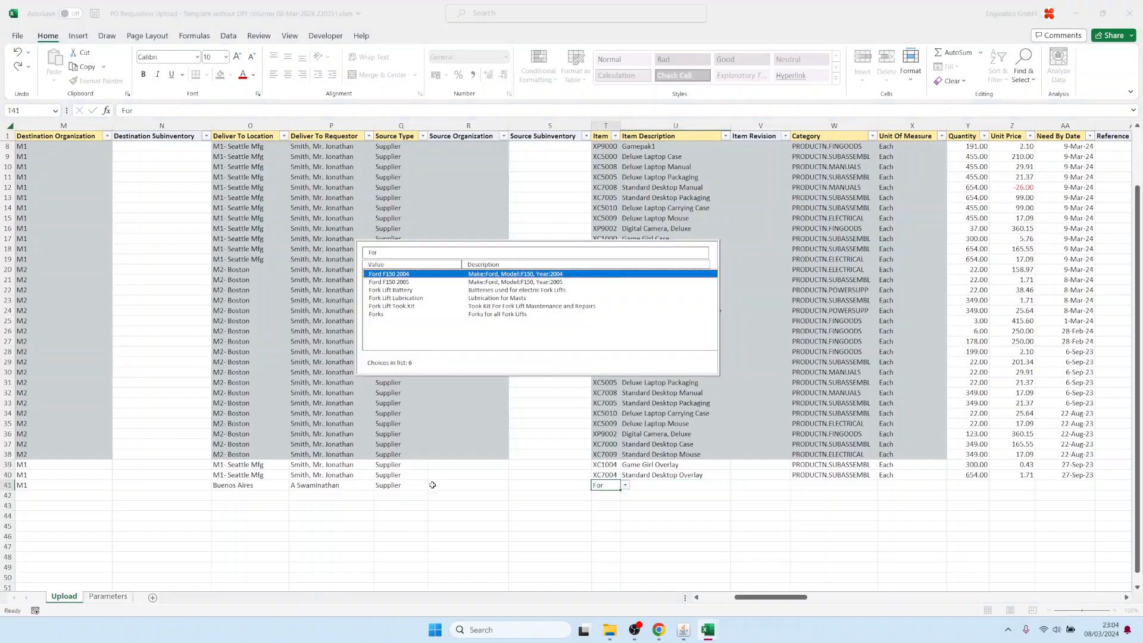
key(Return)
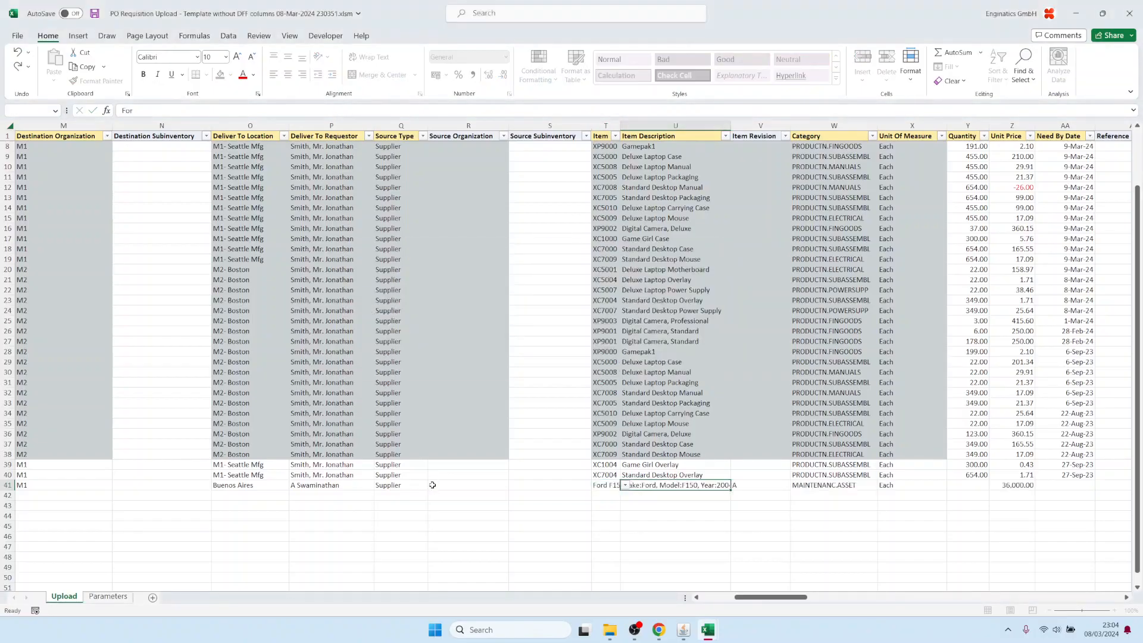
- Set the Quantity of the Ford F150 2004 line in row 41 to 1
key(Right)
key(Right)
key(Right)
key(Right)
key(Right)
key(Left)
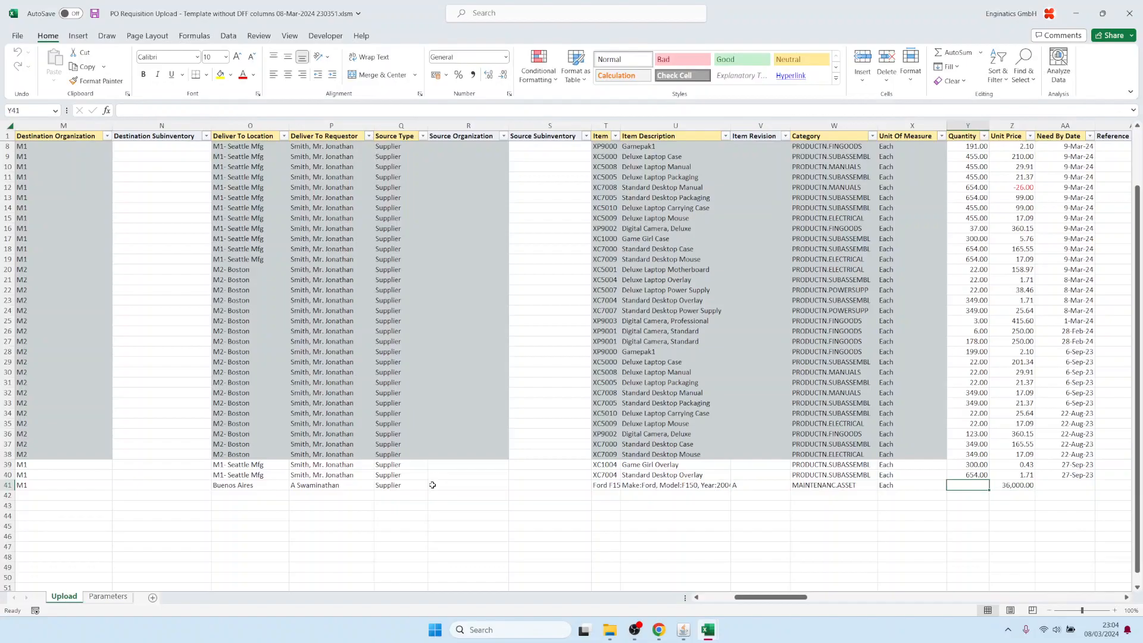
text(1)
key(Tab)
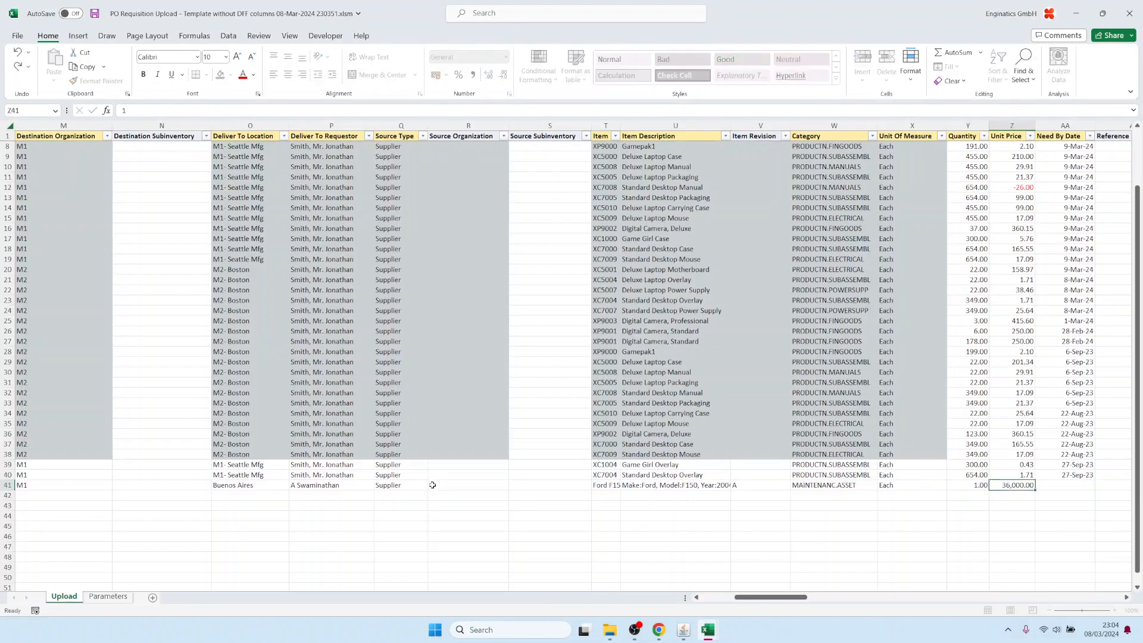
- Try to enter the Need By Date of row 41 as "^1jan24" and as "1jan24"
key(Tab)
text(^1)
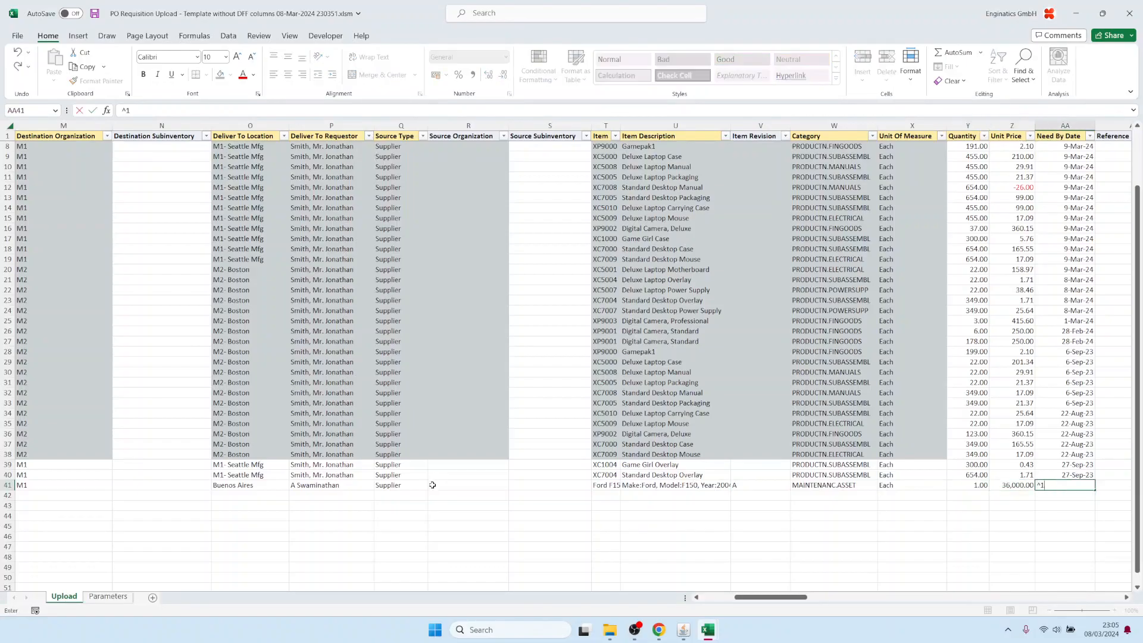
text(jan24)
key(Tab)
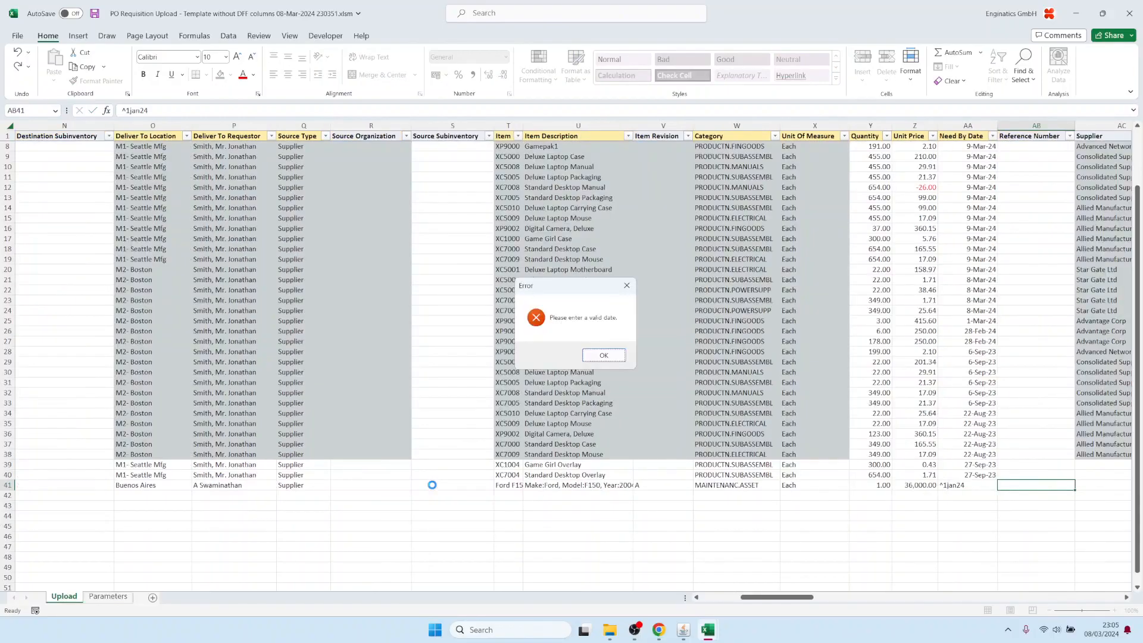
key(Return)
text(1j)
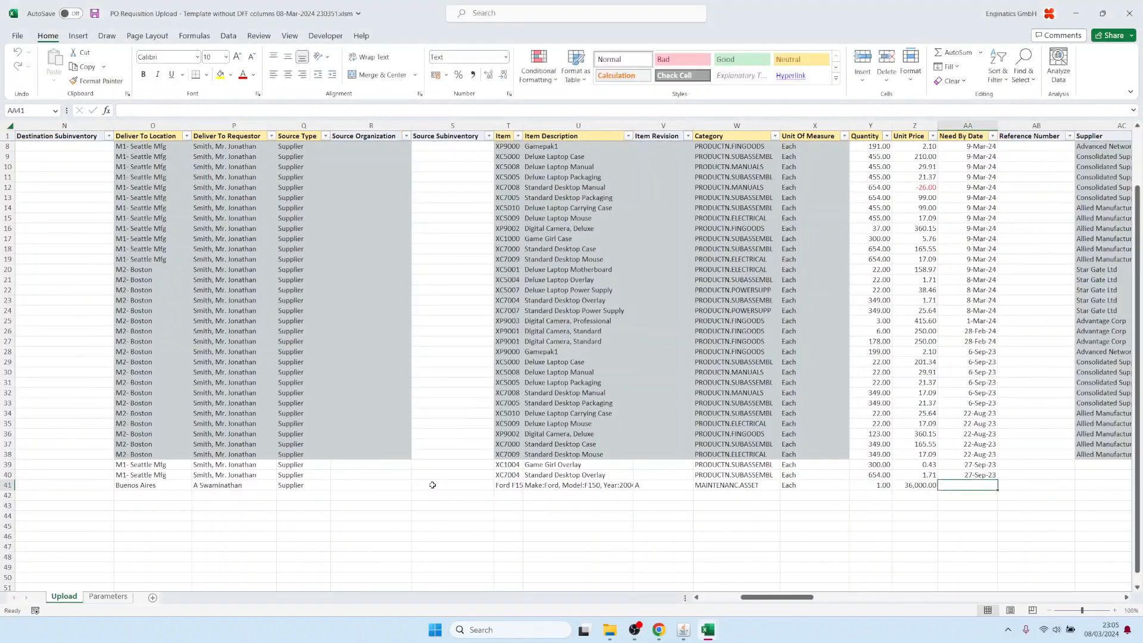
text(an24)
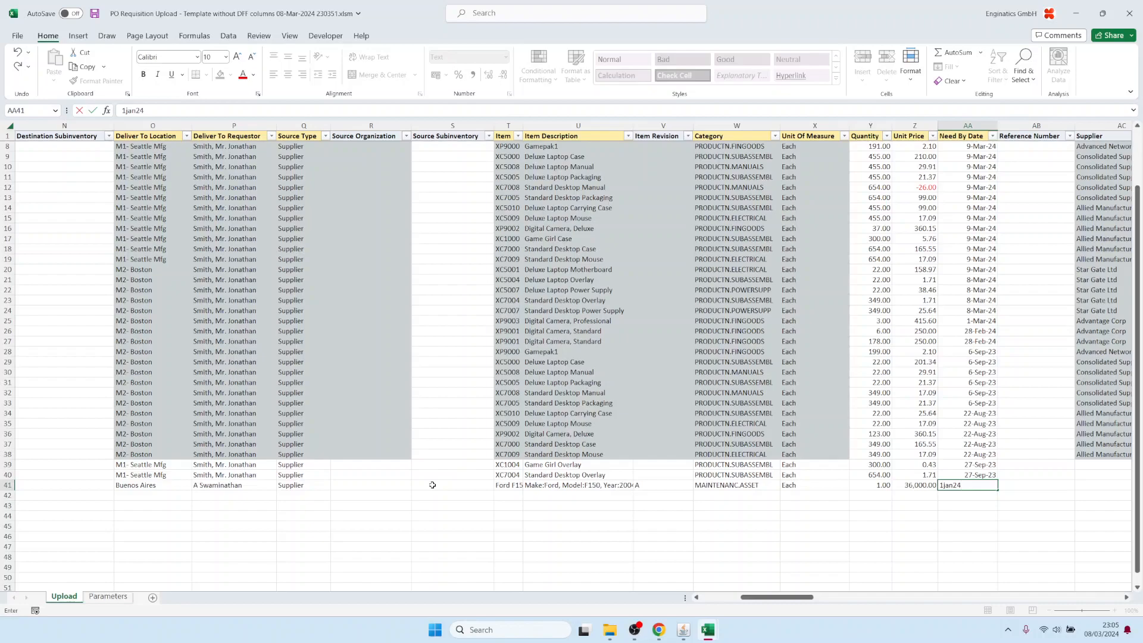
key(Tab)
key(Escape)
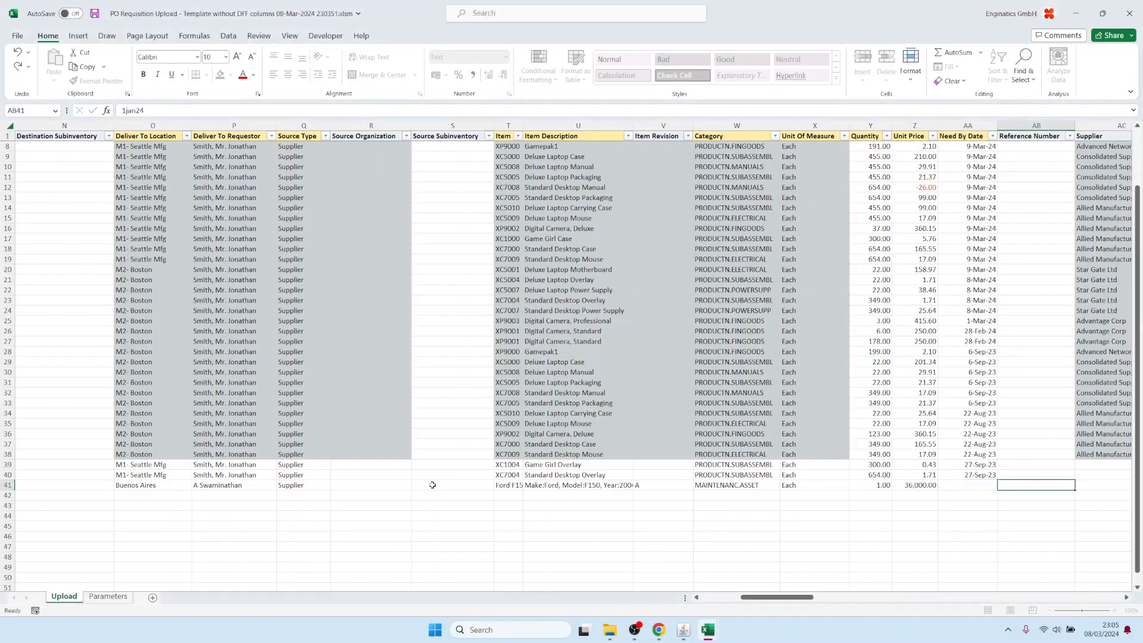
- Set the Need By Date of row 41 to 1-jan-24 and save the upload workbook
key(Left)
text(1-jan-24)
key(Tab)
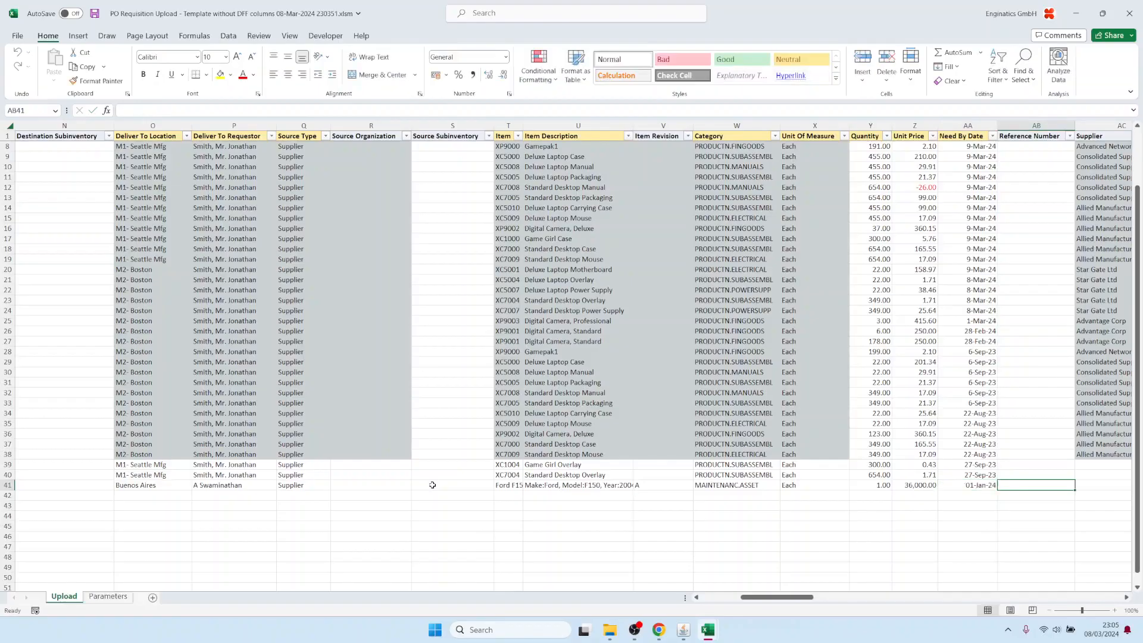
key(Home)
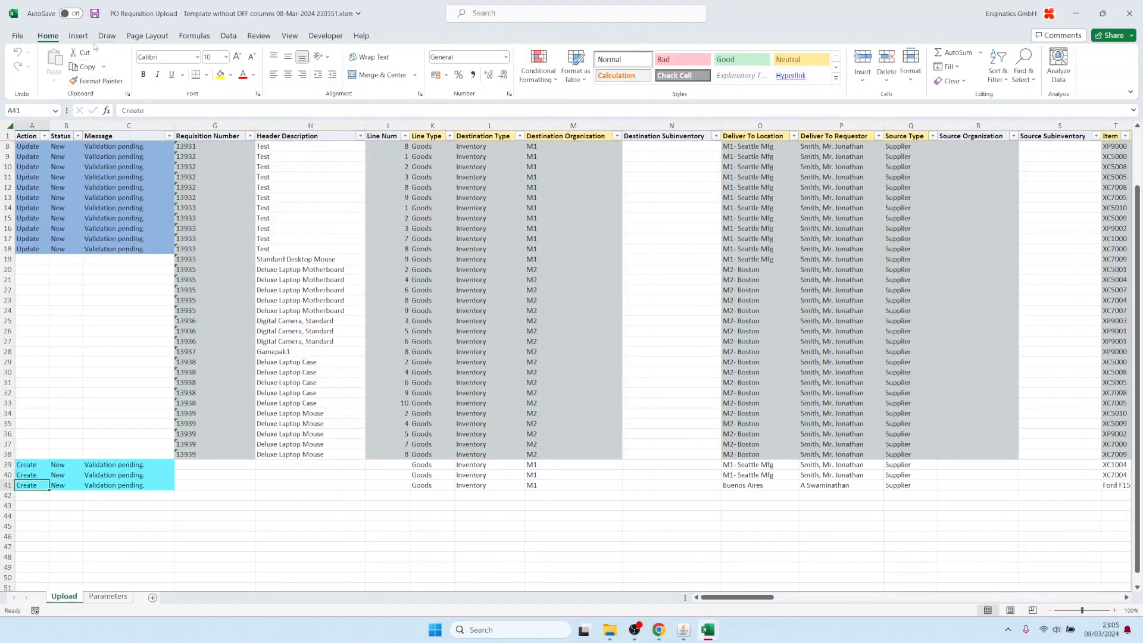
click(94, 13)
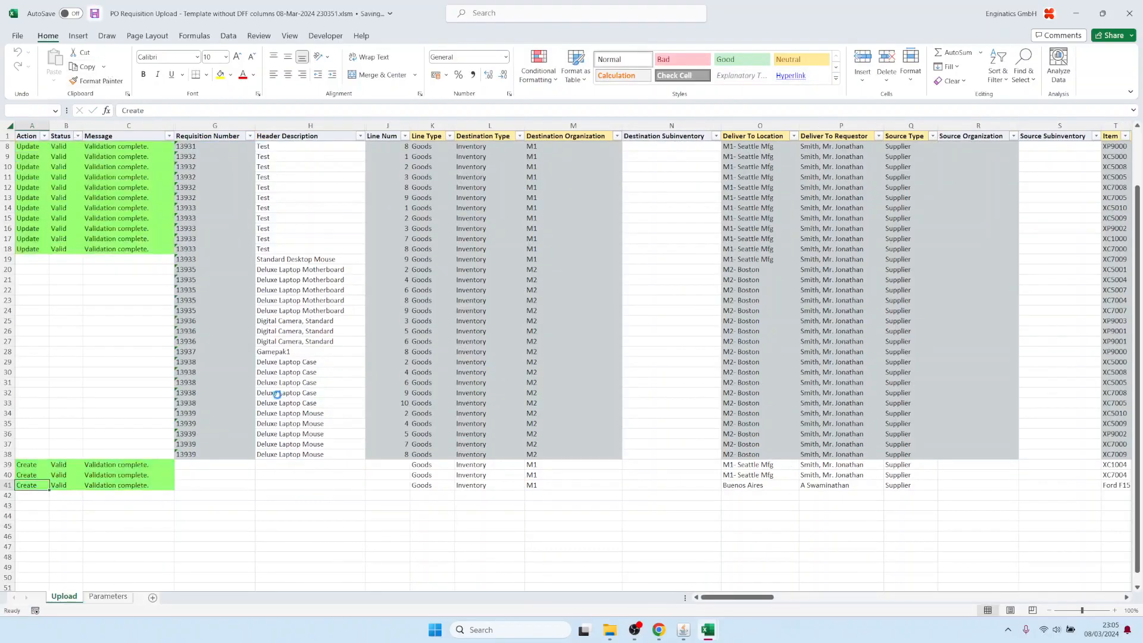
- Switch to Oracle Applications, upload the saved PO Requisition Upload workbook, close the upload page and return to Oracle Applications
click(684, 630)
click(71, 142)
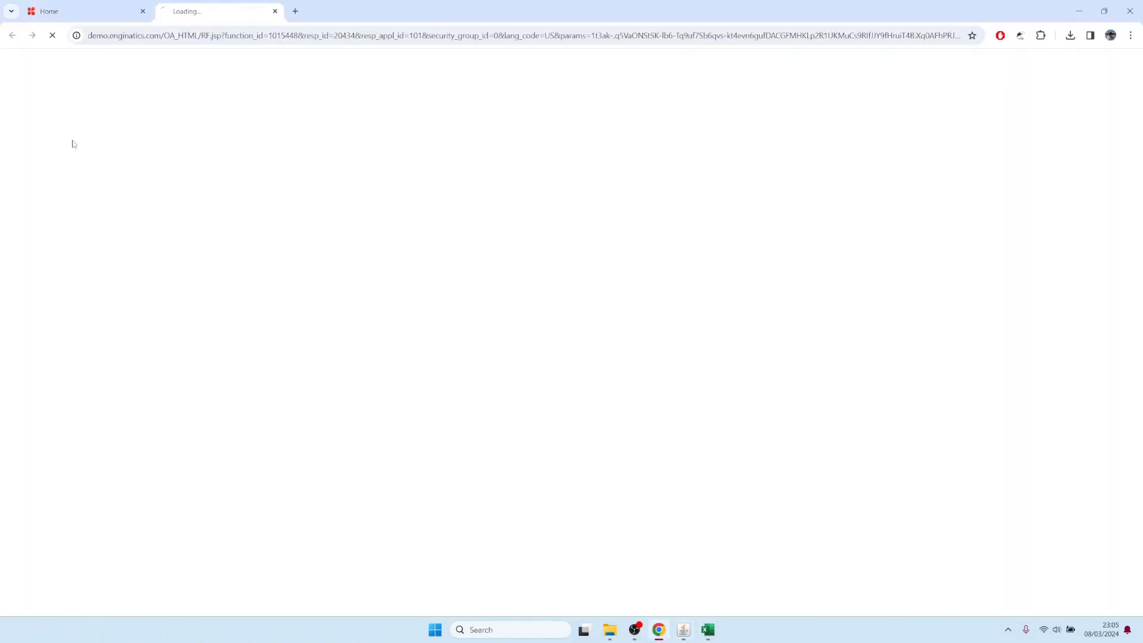
click(119, 119)
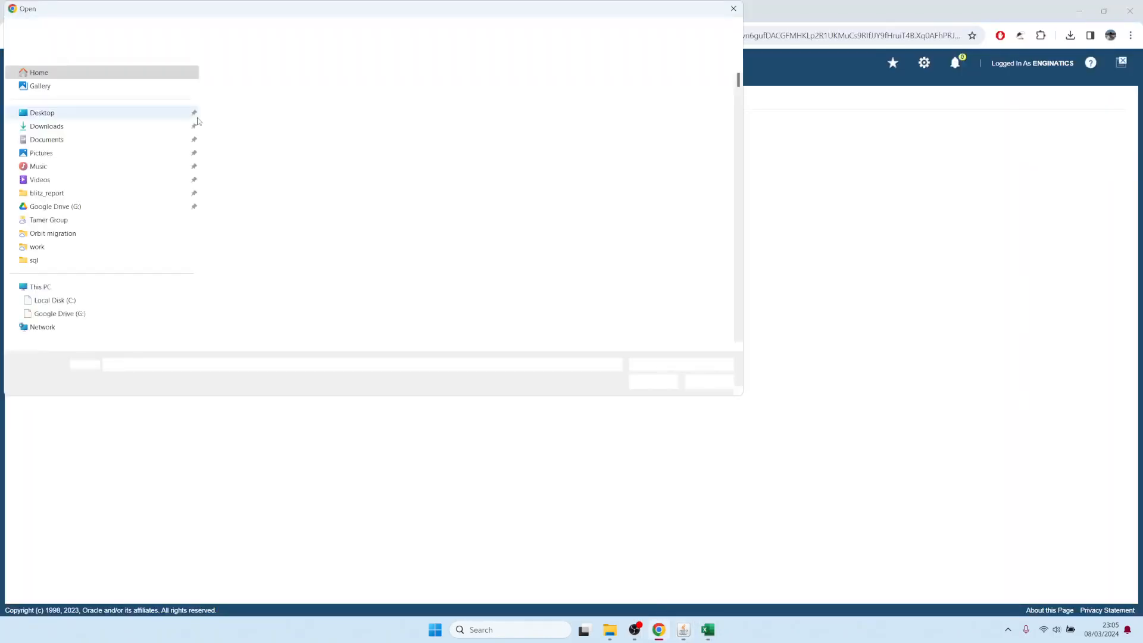
click(234, 89)
click(653, 381)
click(83, 131)
click(275, 12)
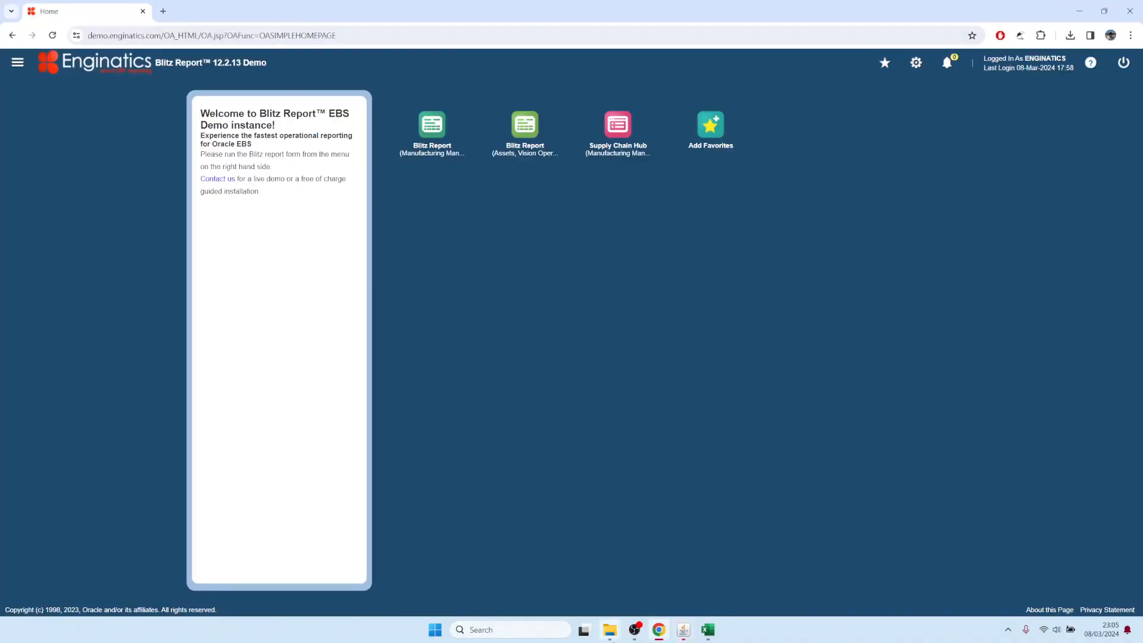
click(683, 630)
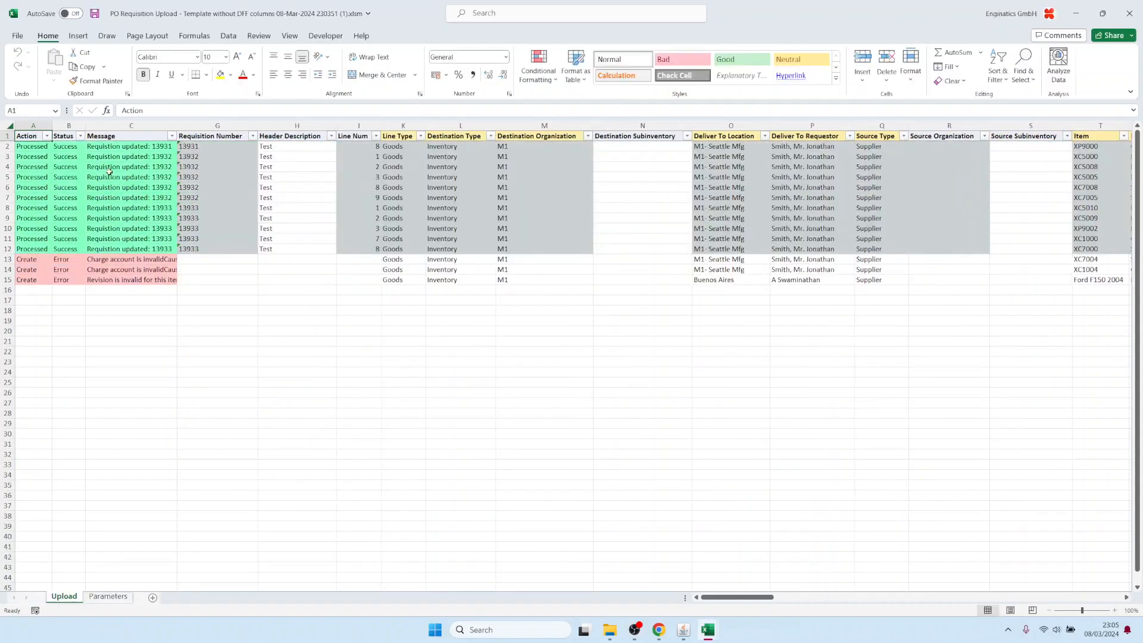
- Examine the result messages for the updated requisitions and the new lines in rows 13 to 15, and return to Oracle Applications
drag(123, 157, 125, 249)
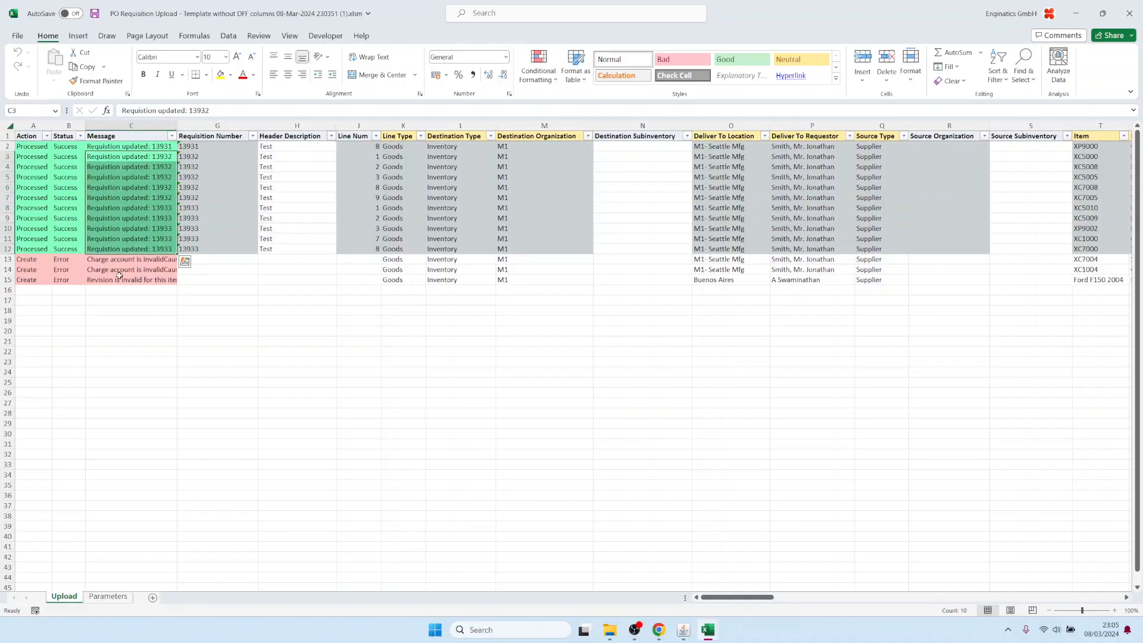
drag(114, 262, 118, 282)
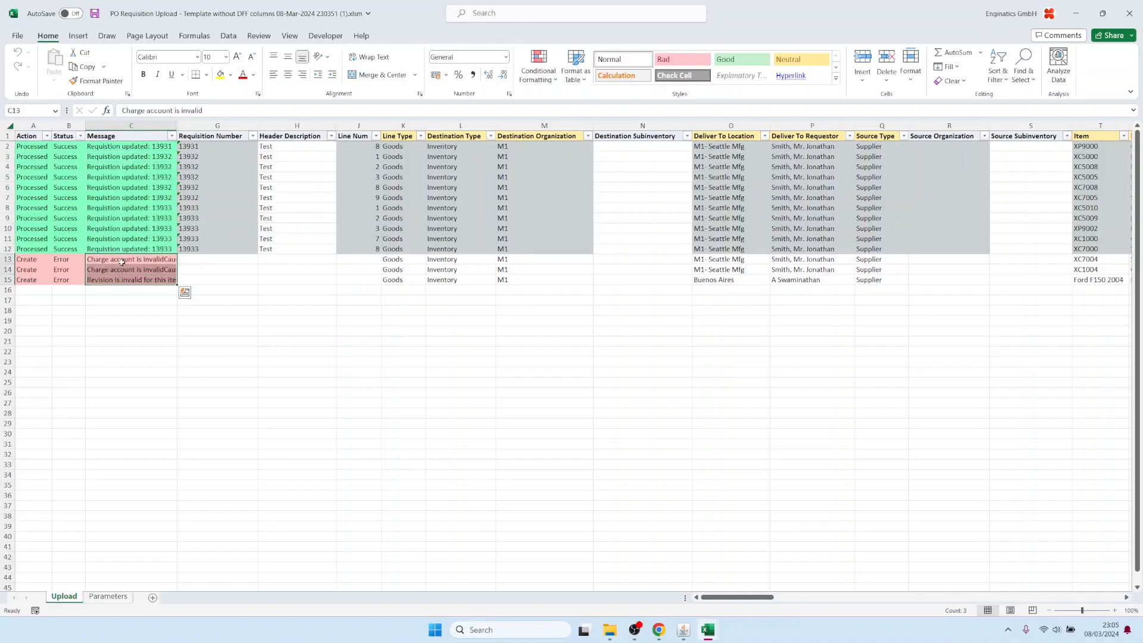
double_click(122, 263)
key(Escape)
drag(122, 169, 117, 279)
click(125, 207)
click(123, 259)
double_click(117, 280)
key(Escape)
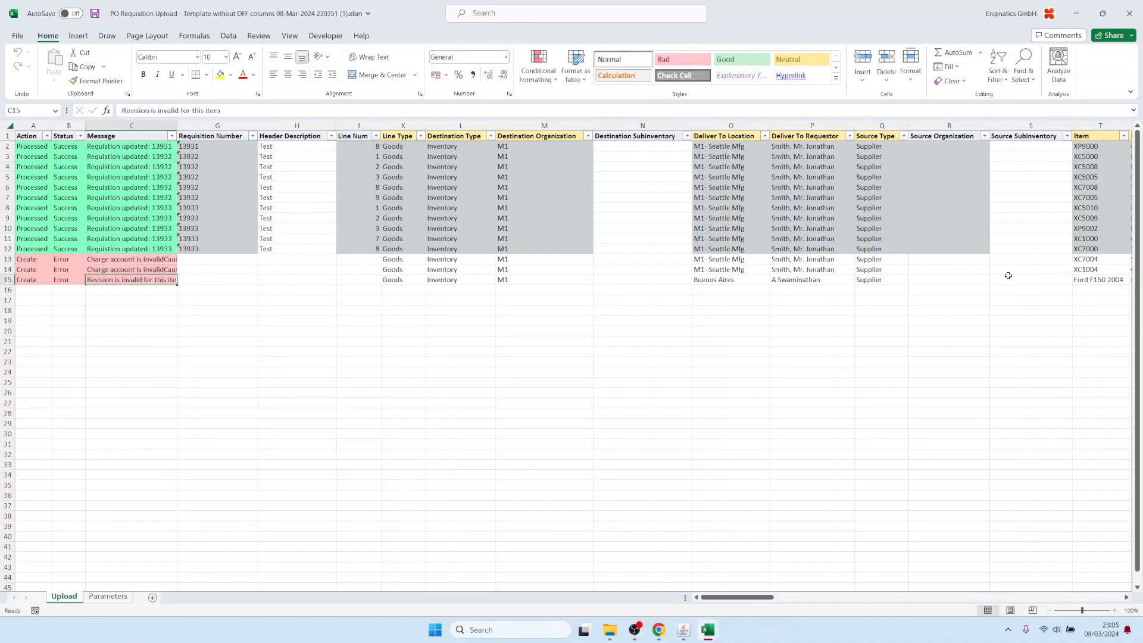
click(683, 629)
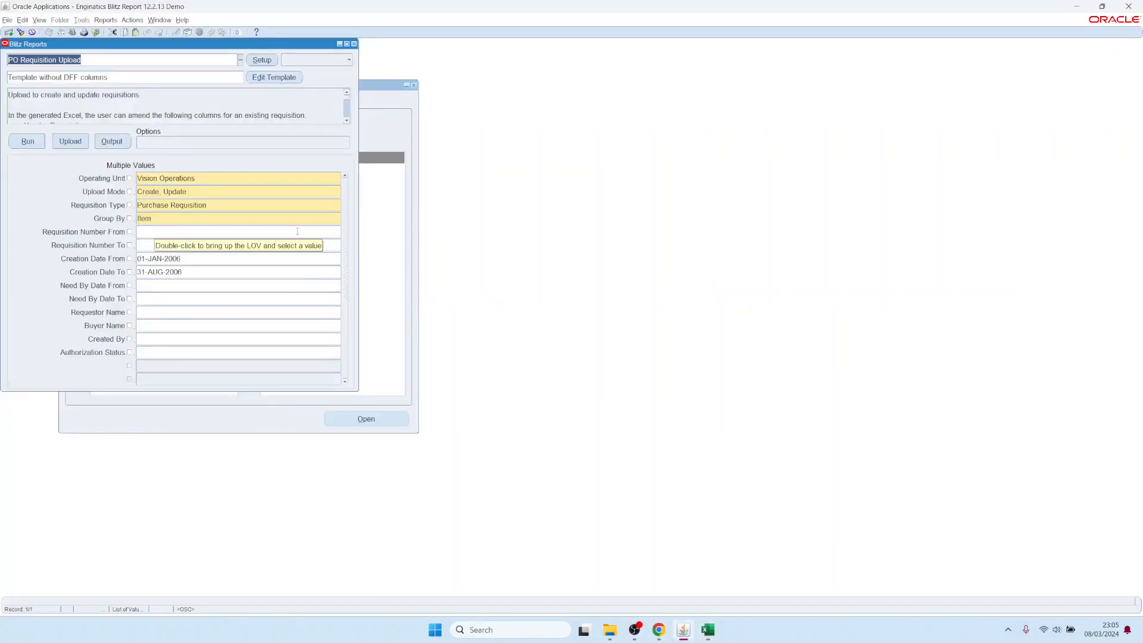